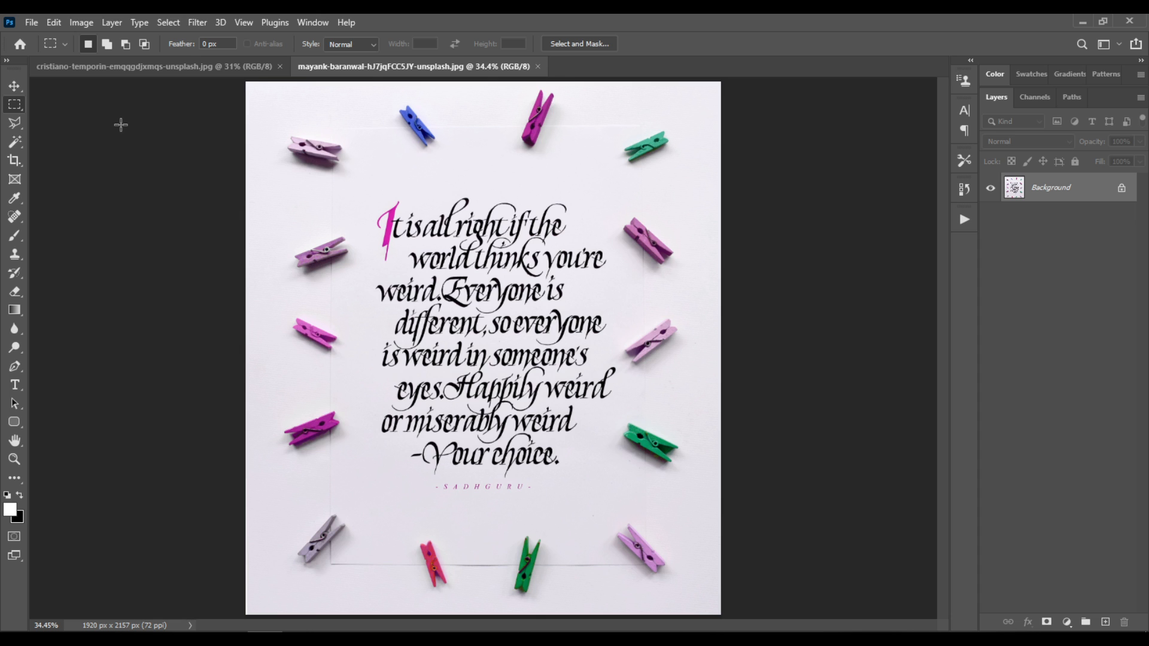
Outline the opening sentence, from "It is all right" through "weird.", with the Polygonal Lasso and add a layer mask from that selection
left_click(15, 123)
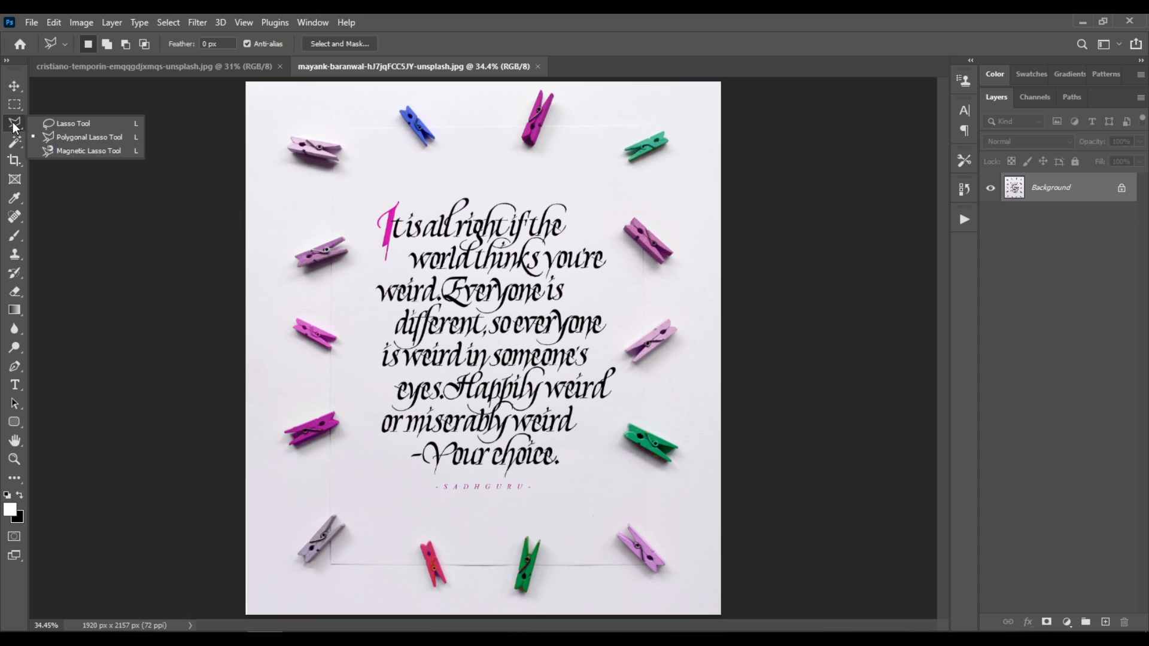
left_click(115, 147)
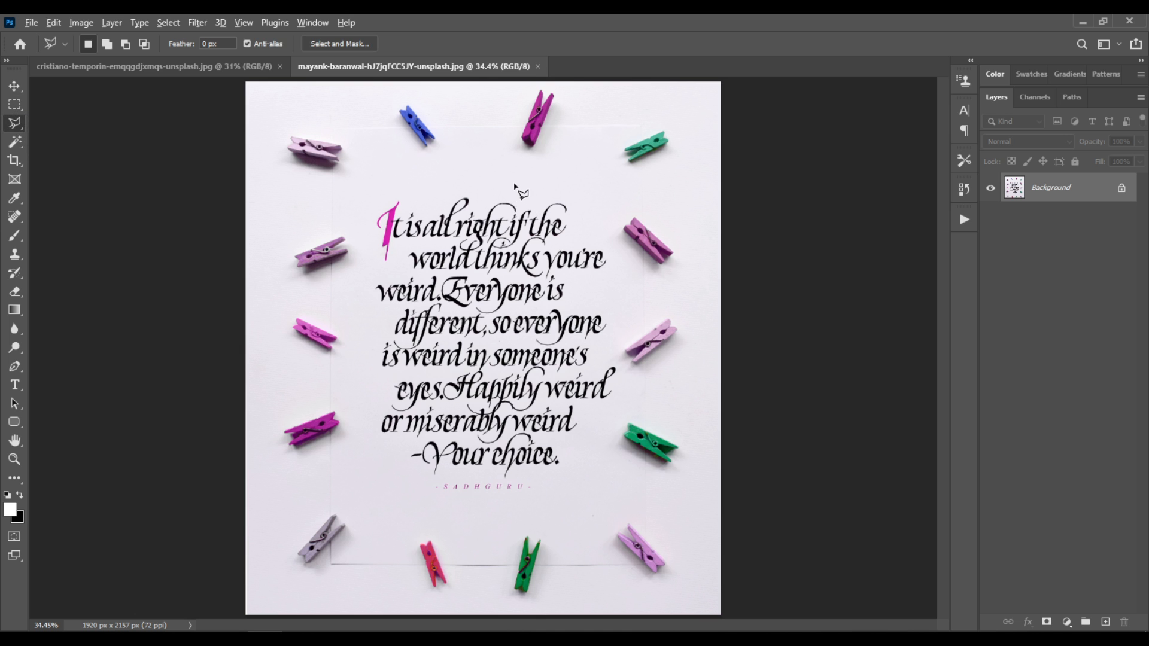
scroll(521, 218, "up", 5)
scroll(503, 307, "up", 2)
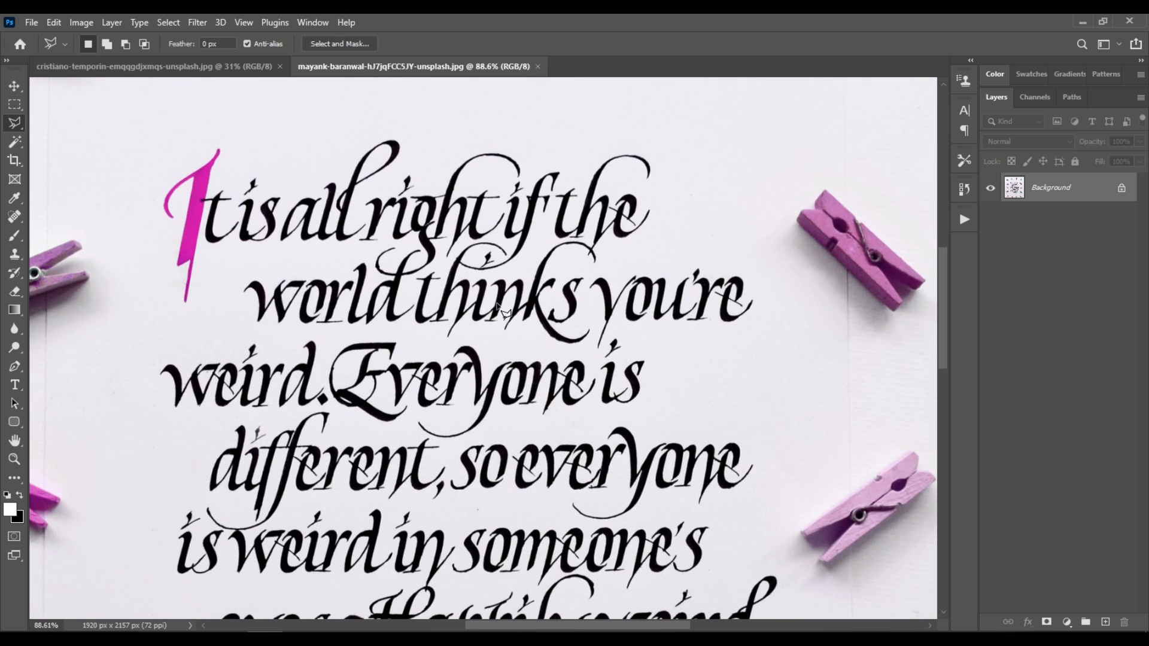
left_click(126, 434)
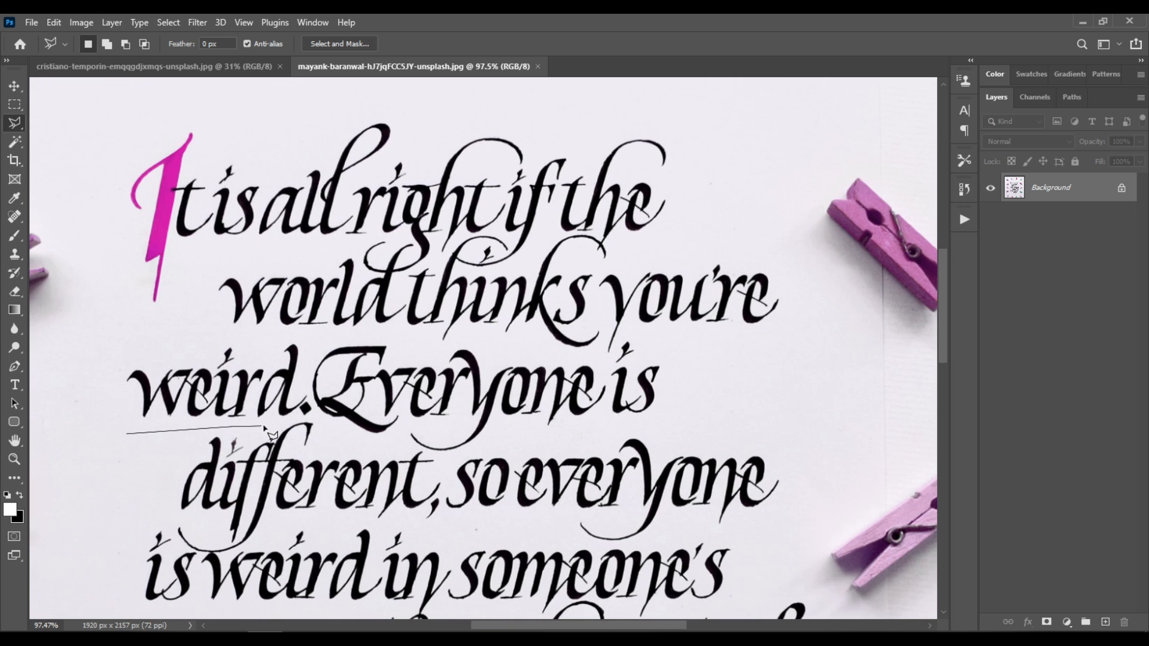
left_click(320, 417)
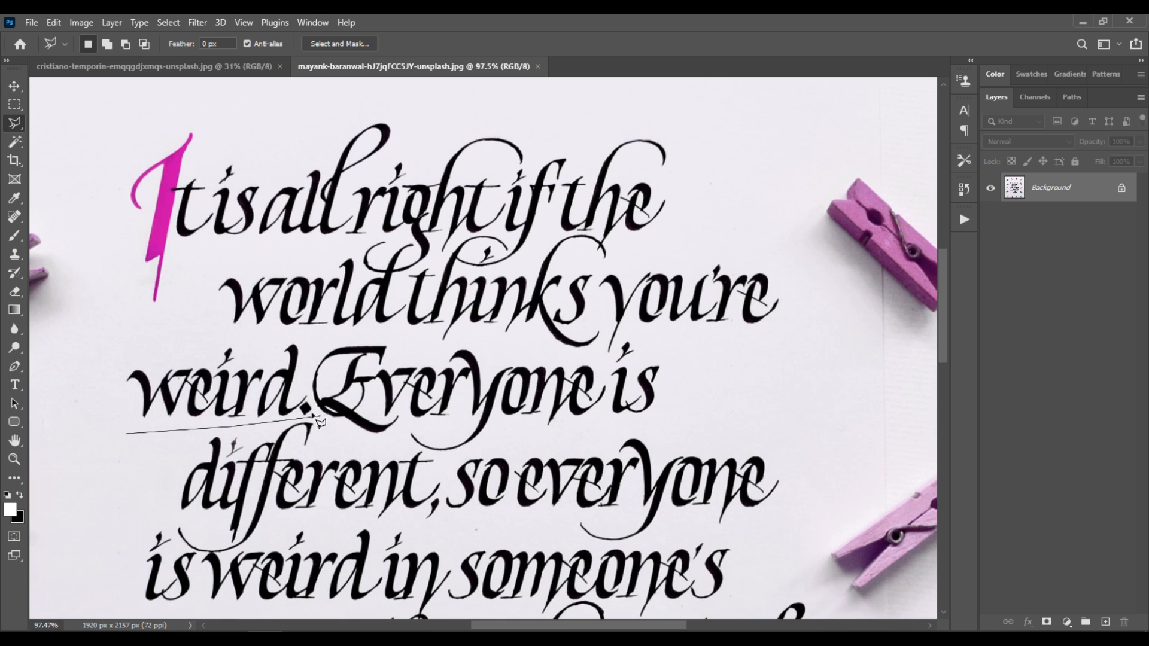
left_click(306, 383)
left_click(307, 346)
left_click(426, 344)
left_click(483, 340)
left_click(595, 359)
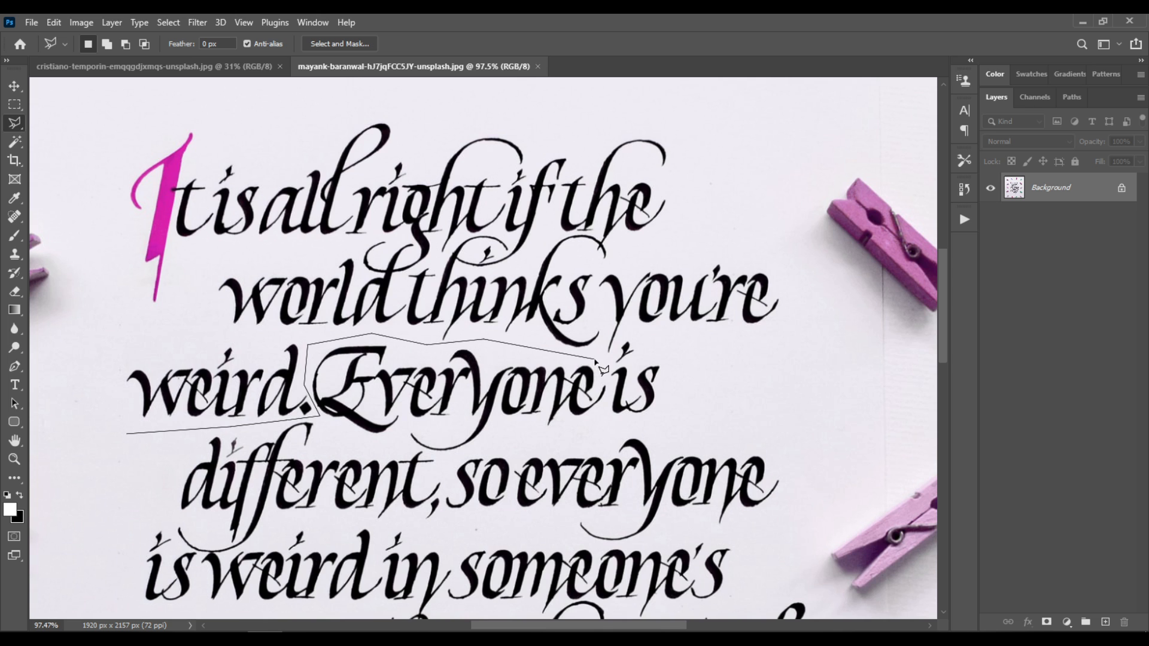
left_click(615, 353)
left_click(620, 333)
left_click(658, 334)
left_click(811, 357)
left_click(821, 258)
left_click(735, 144)
left_click(554, 110)
left_click(340, 95)
left_click(116, 113)
left_click(74, 191)
left_click(110, 273)
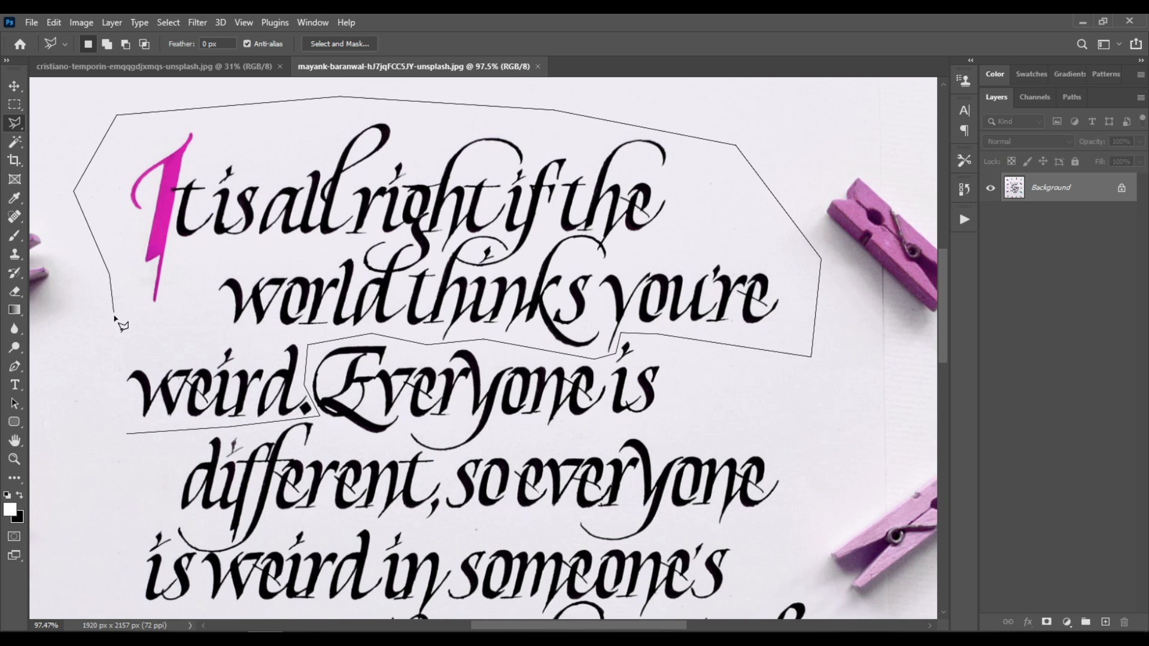
left_click(96, 387)
left_click(128, 435)
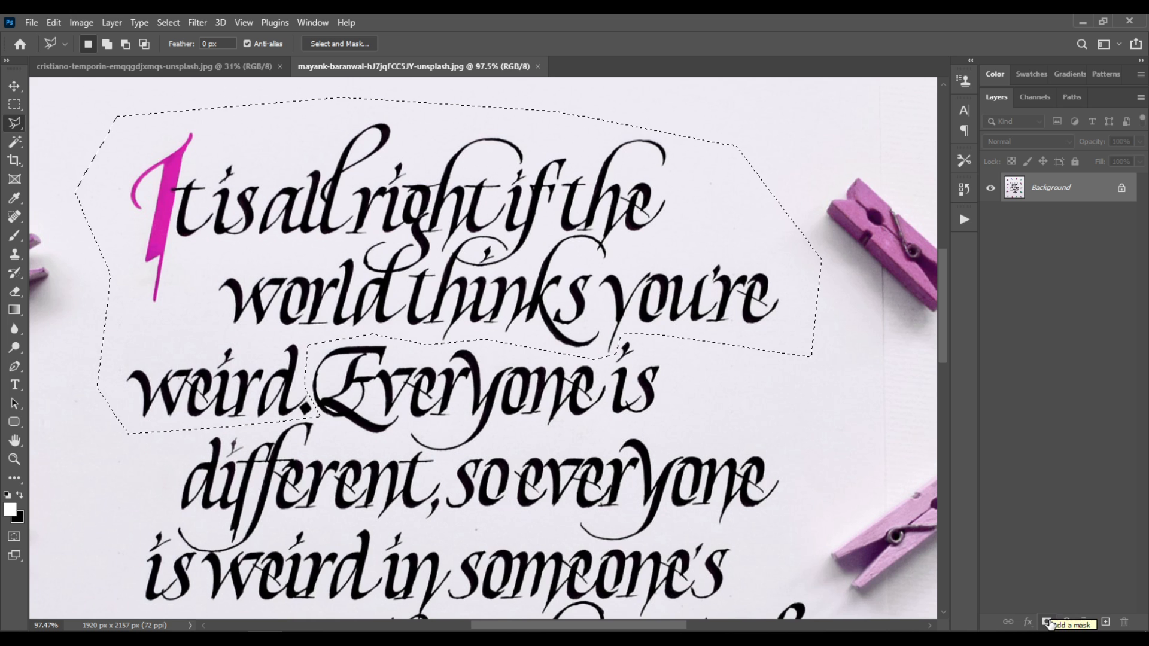
left_click(1047, 622)
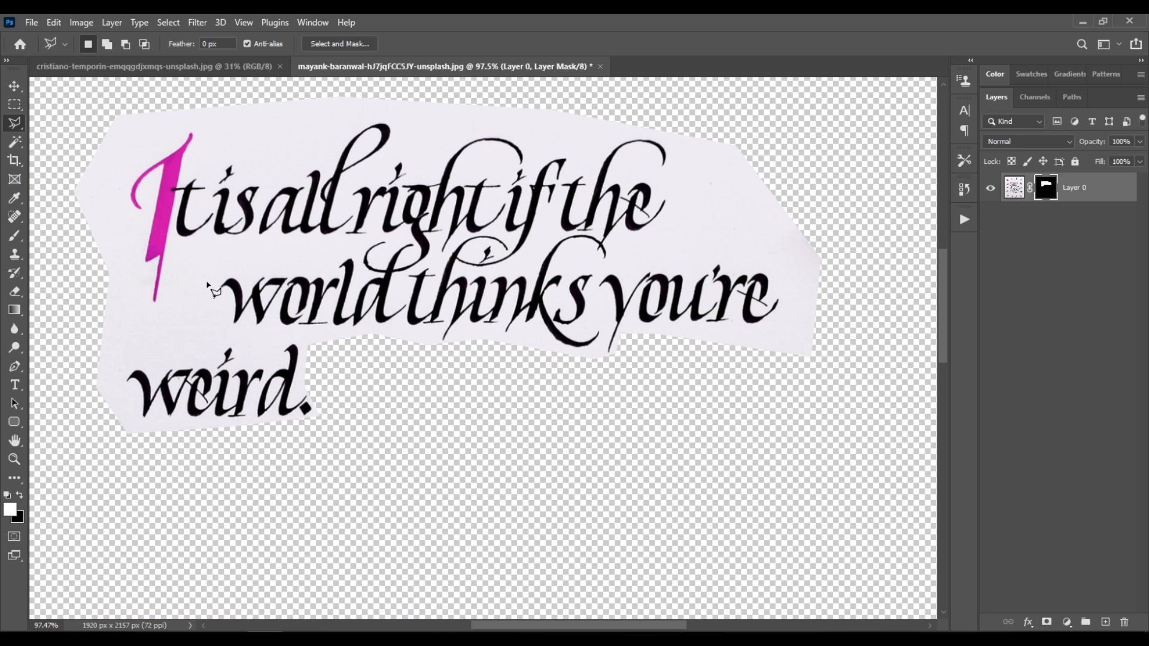
Select the pale paper around the lettering with the Magic Wand, fill it with black on the layer mask at 100% opacity, and deselect
key("w")
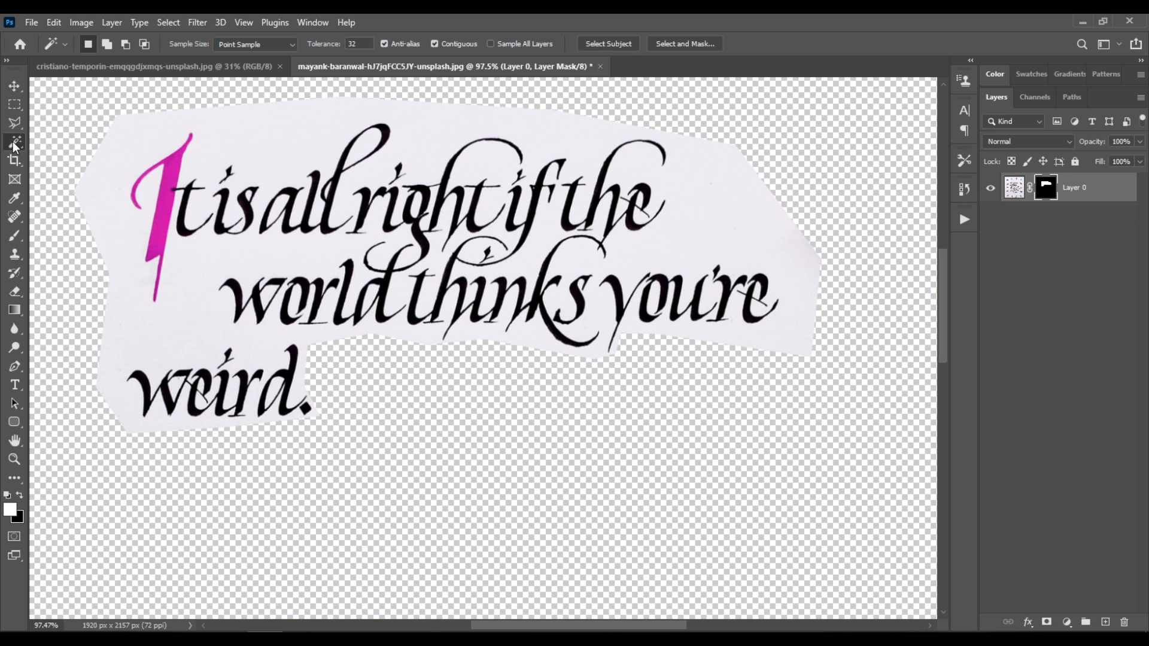
right_click(13, 142)
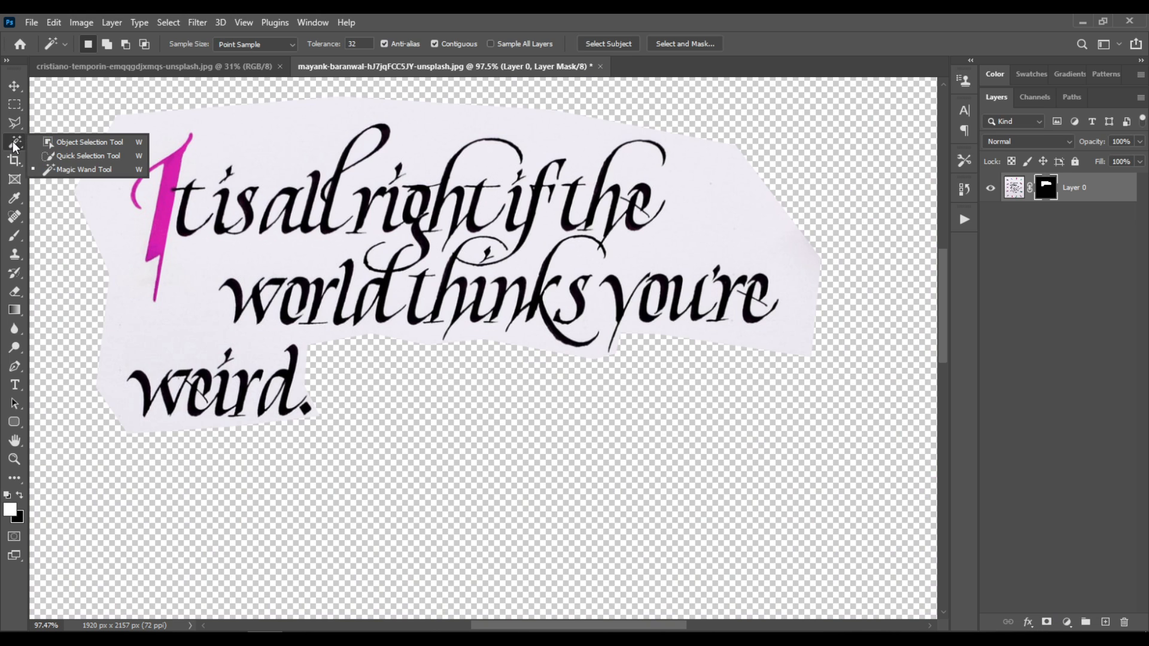
left_click(104, 171)
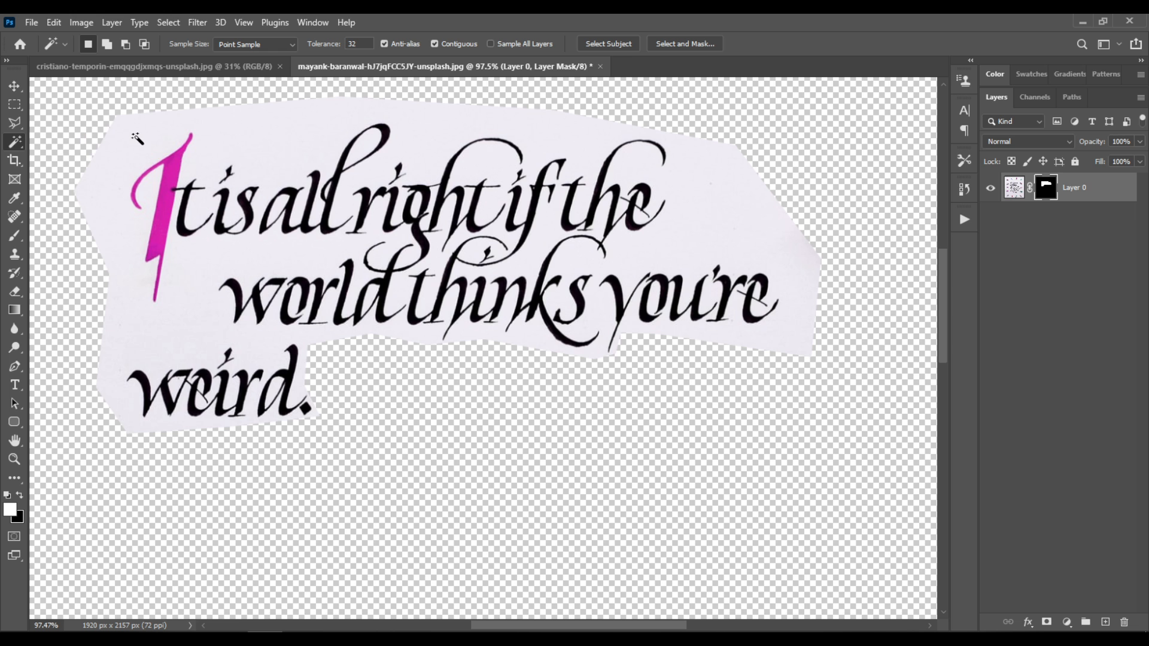
left_click(288, 150)
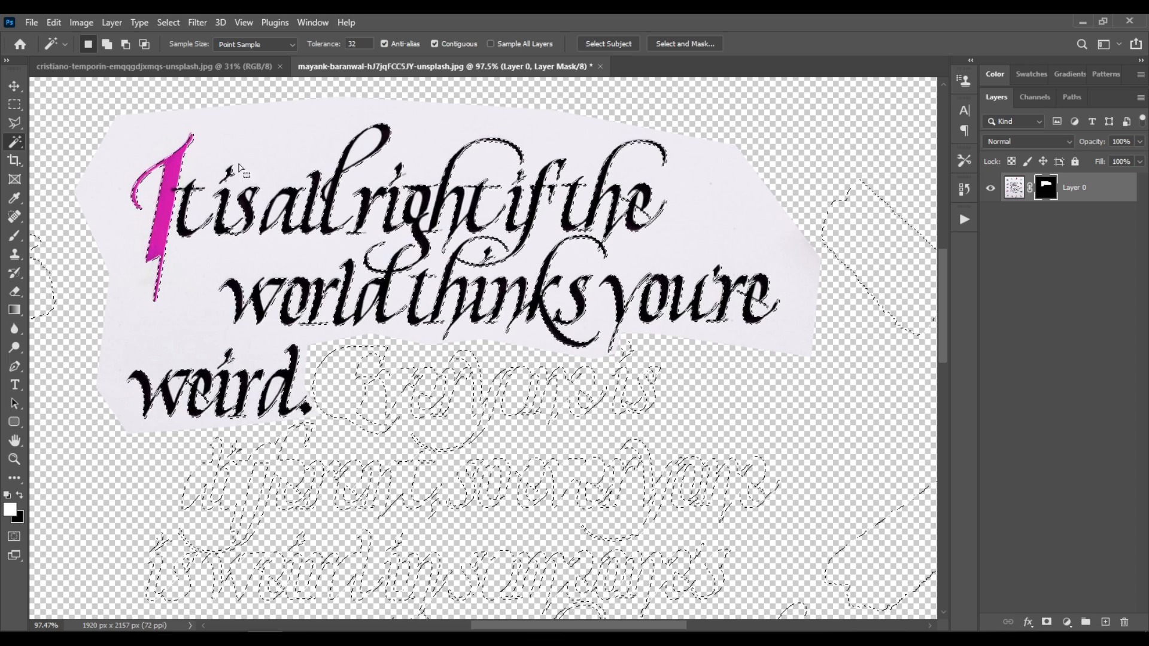
left_click(54, 23)
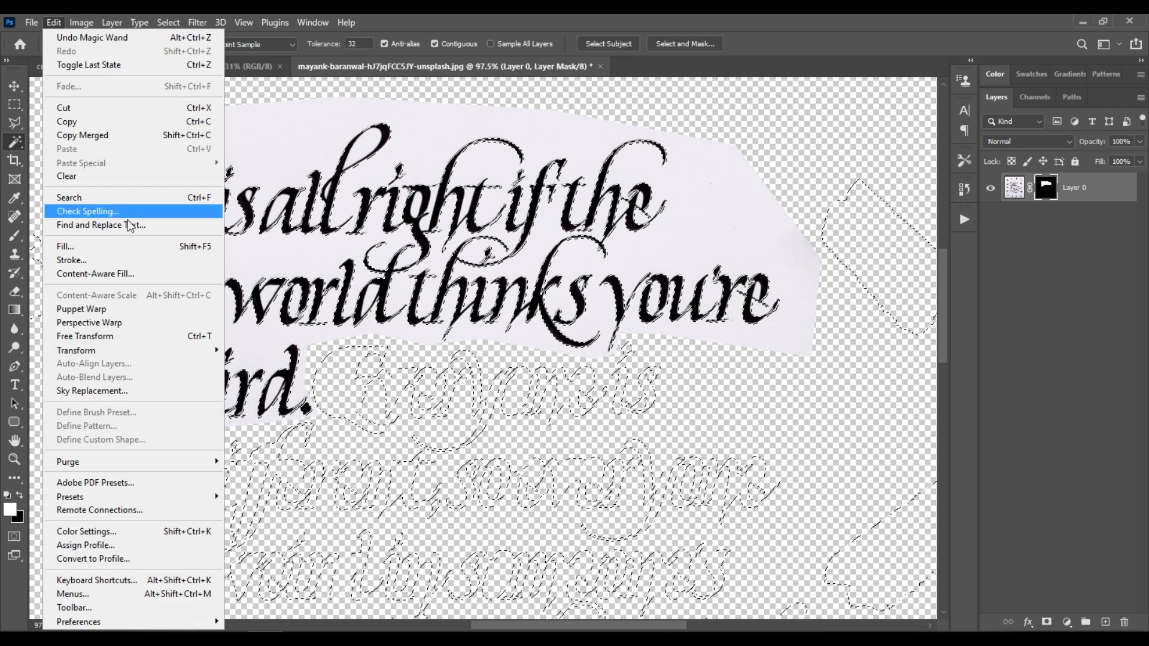
left_click(133, 246)
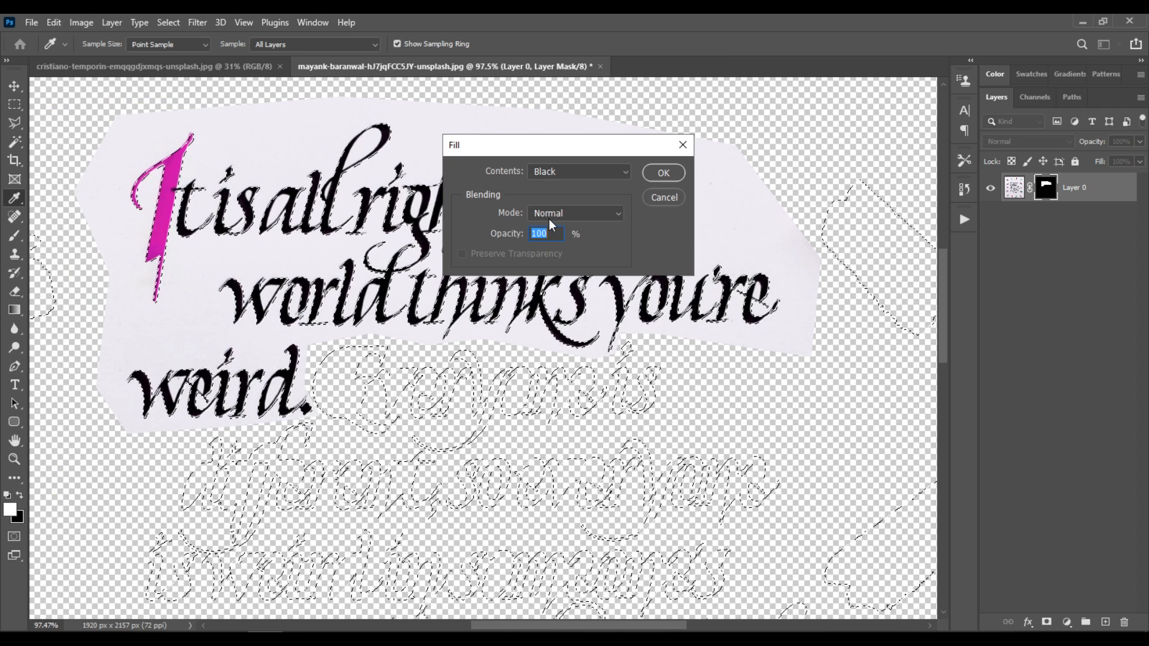
left_click(678, 172)
key("w")
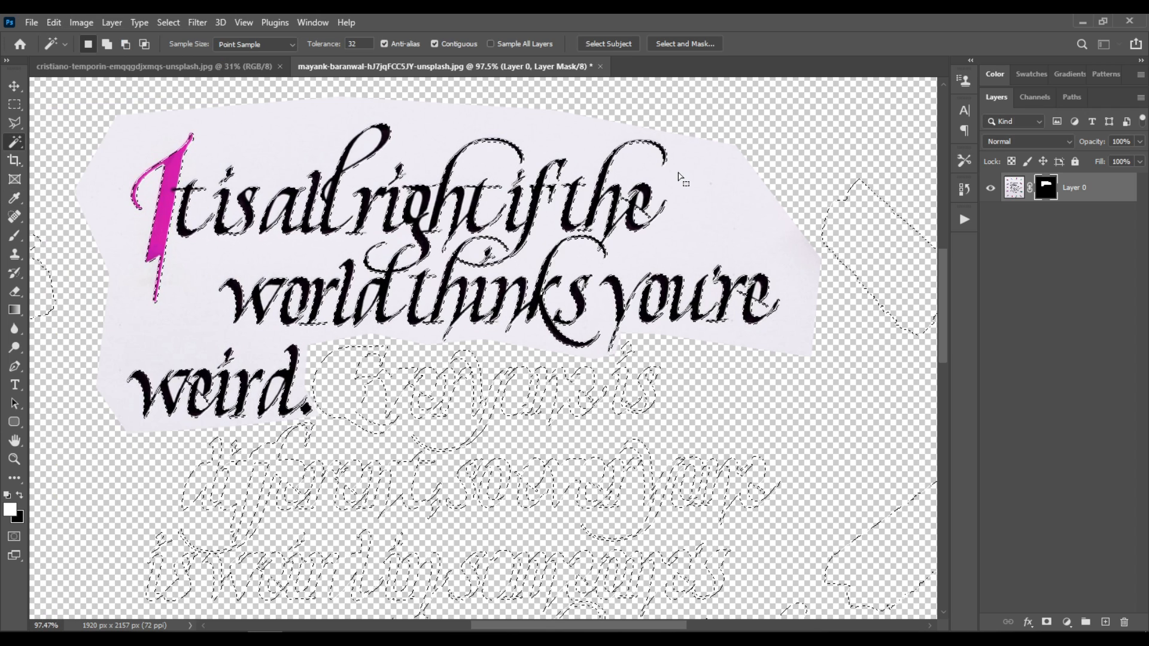
left_click(172, 24)
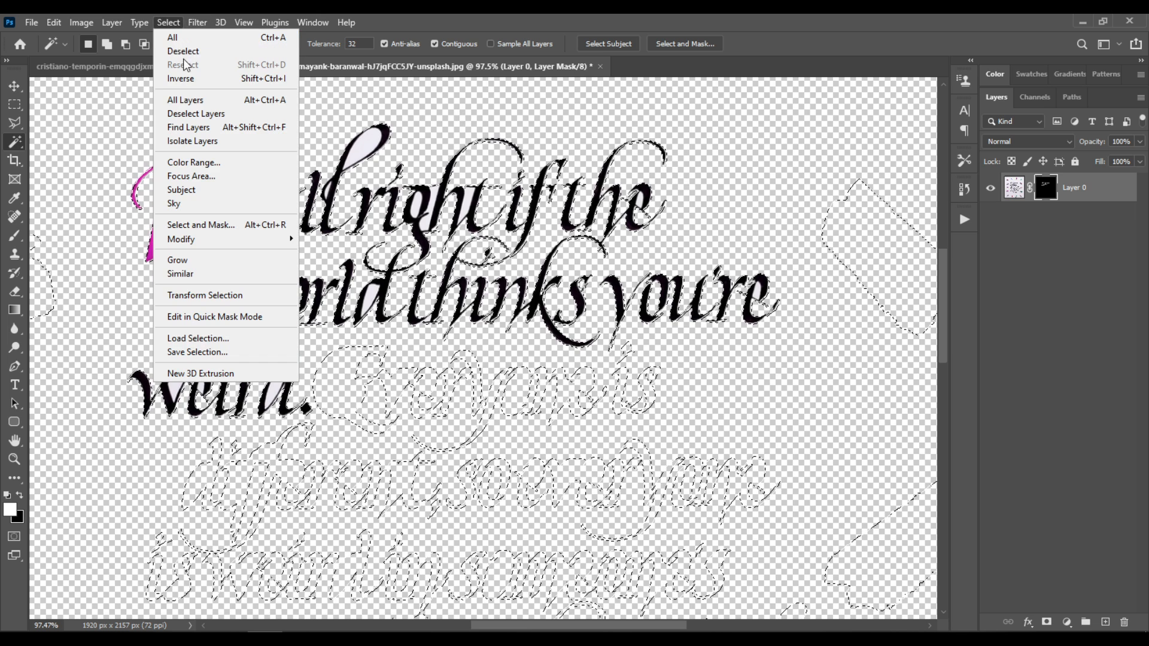
left_click(213, 50)
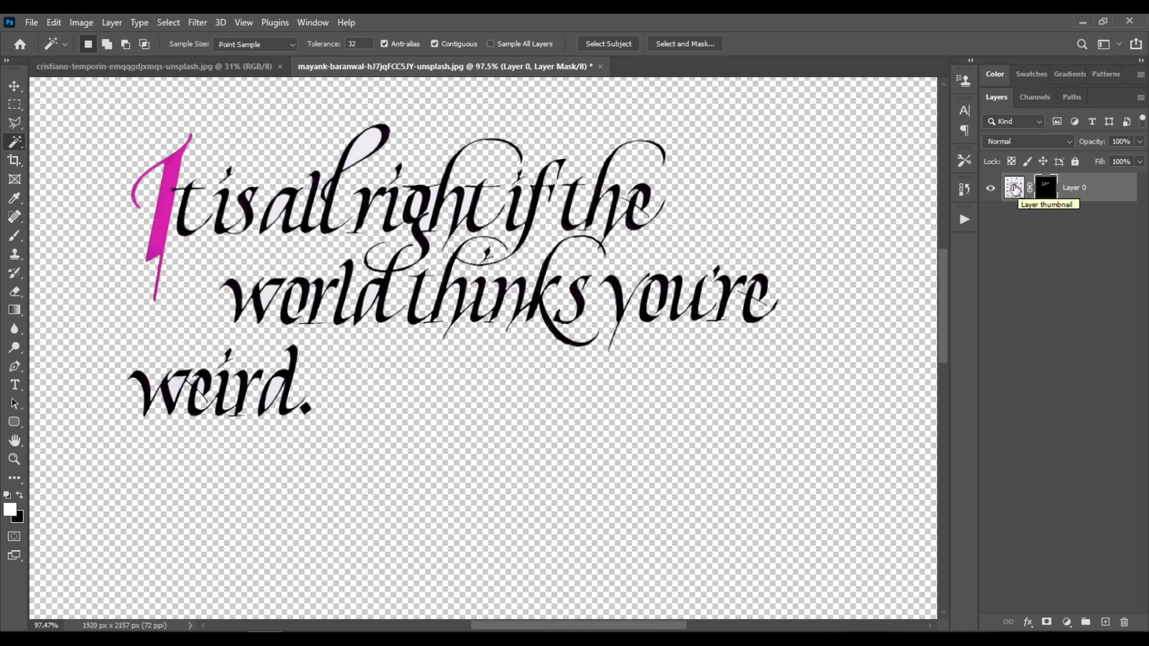
Define a brush preset named "Text brush" from the isolated lettering on the image layer
left_click(1014, 190)
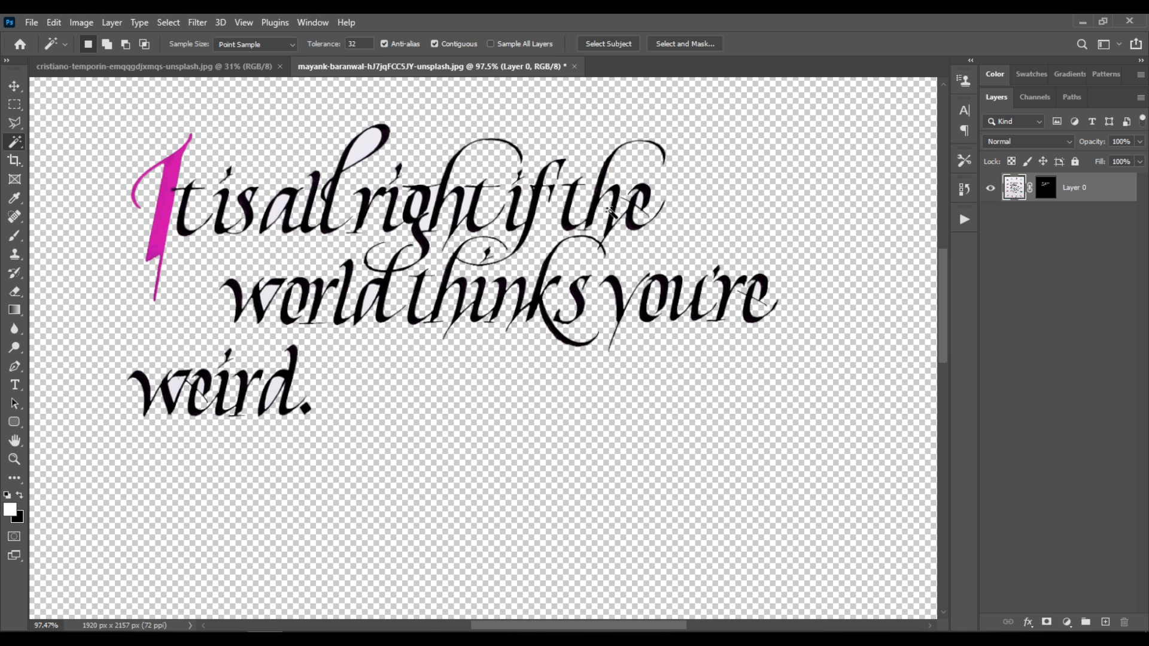
left_click(57, 24)
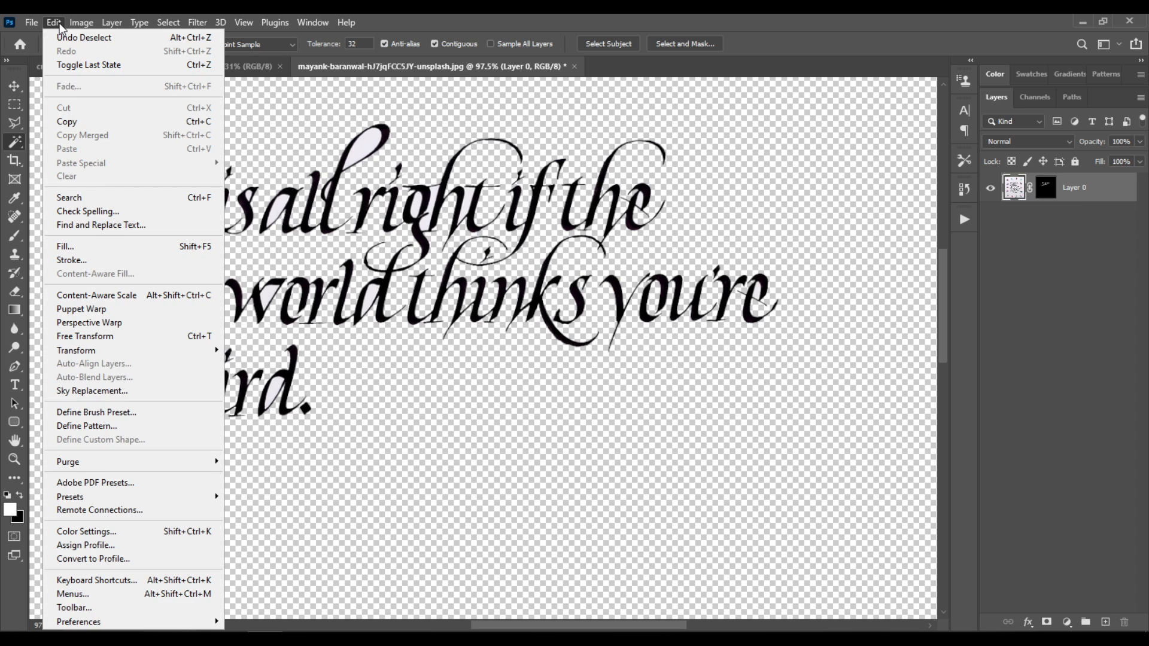
left_click(157, 417)
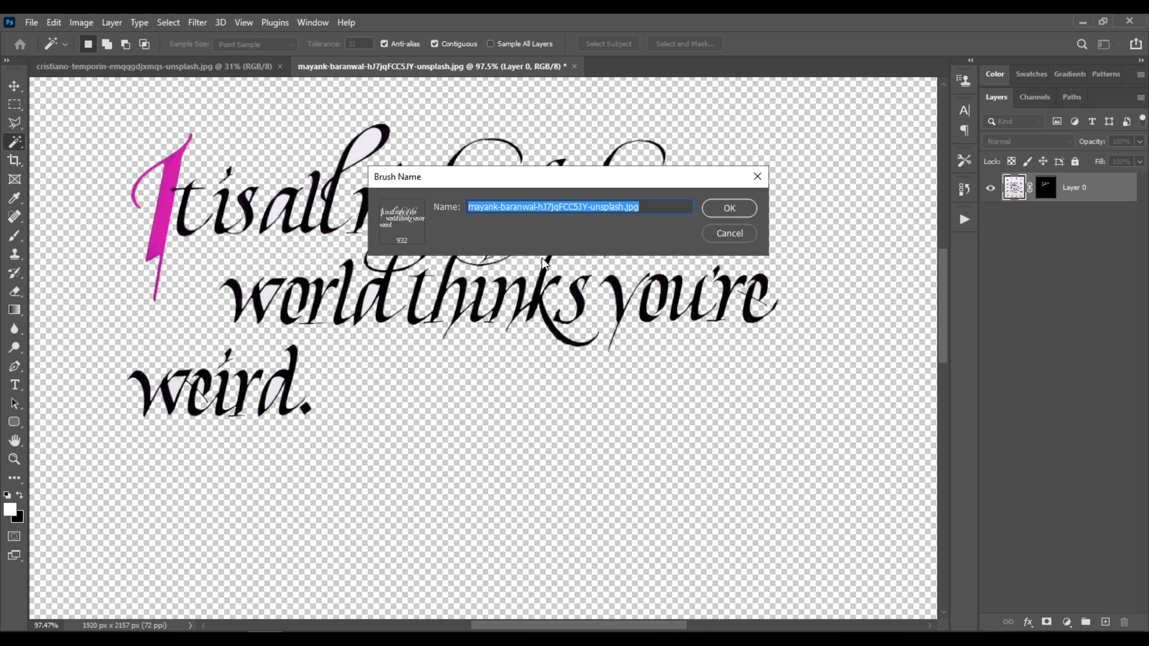
type("Text brush 1")
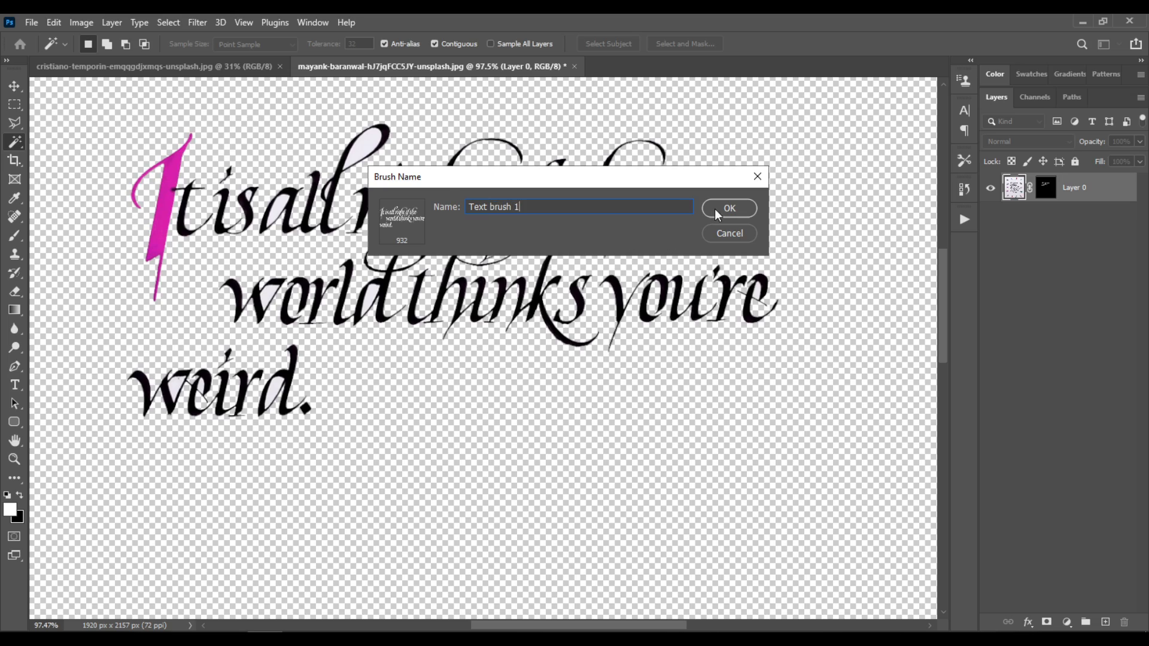
left_click(729, 209)
key("b")
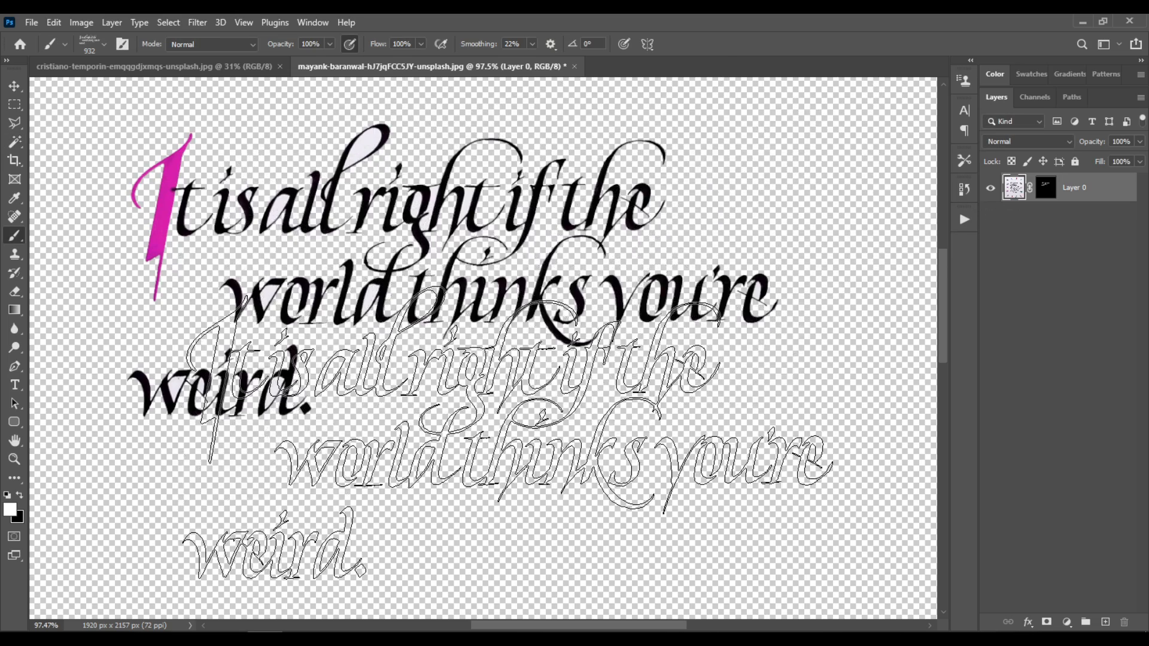
In the portrait document, add a mask to the photo layer and fill that mask with black at 100% opacity
left_click(173, 67)
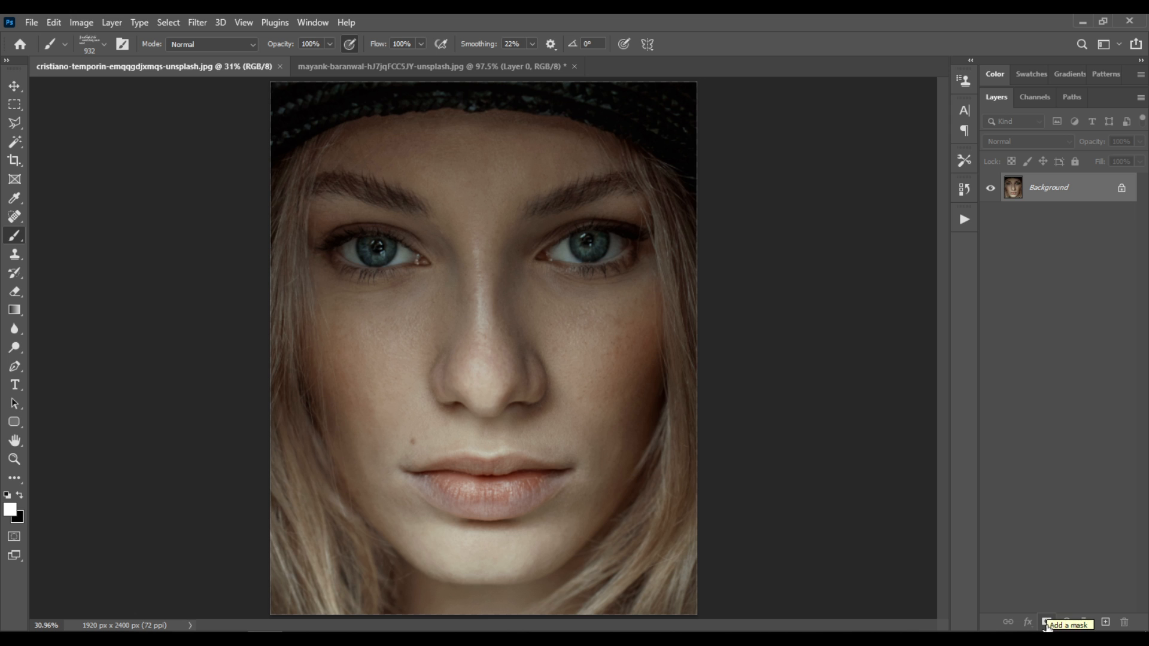
left_click(1047, 622)
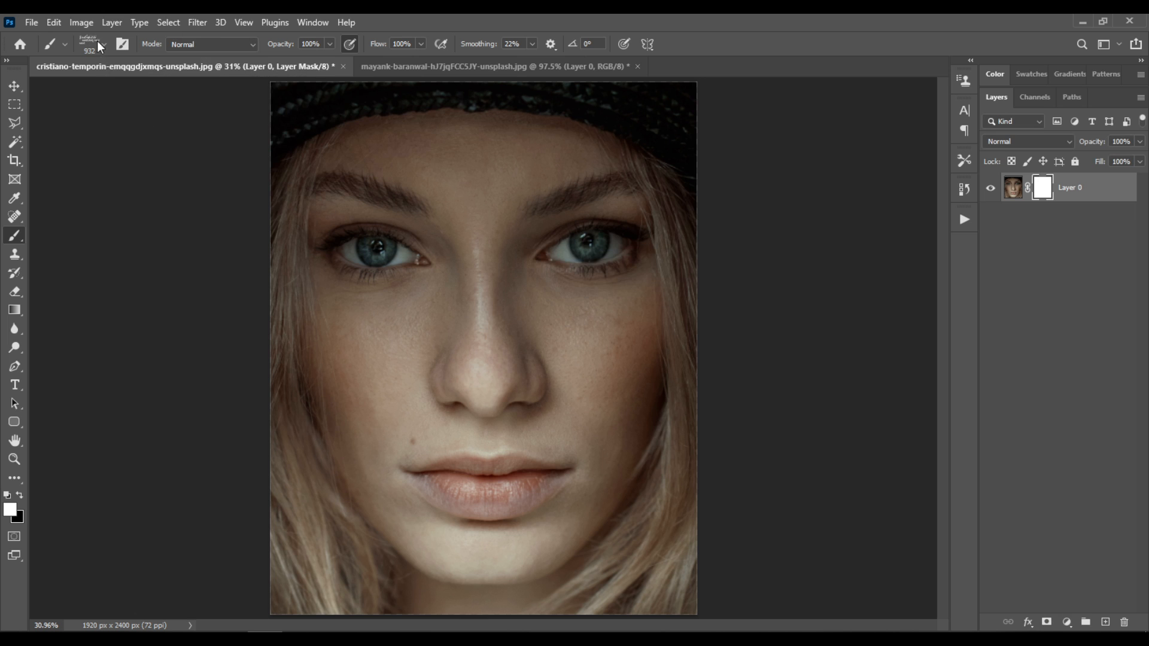
left_click(55, 26)
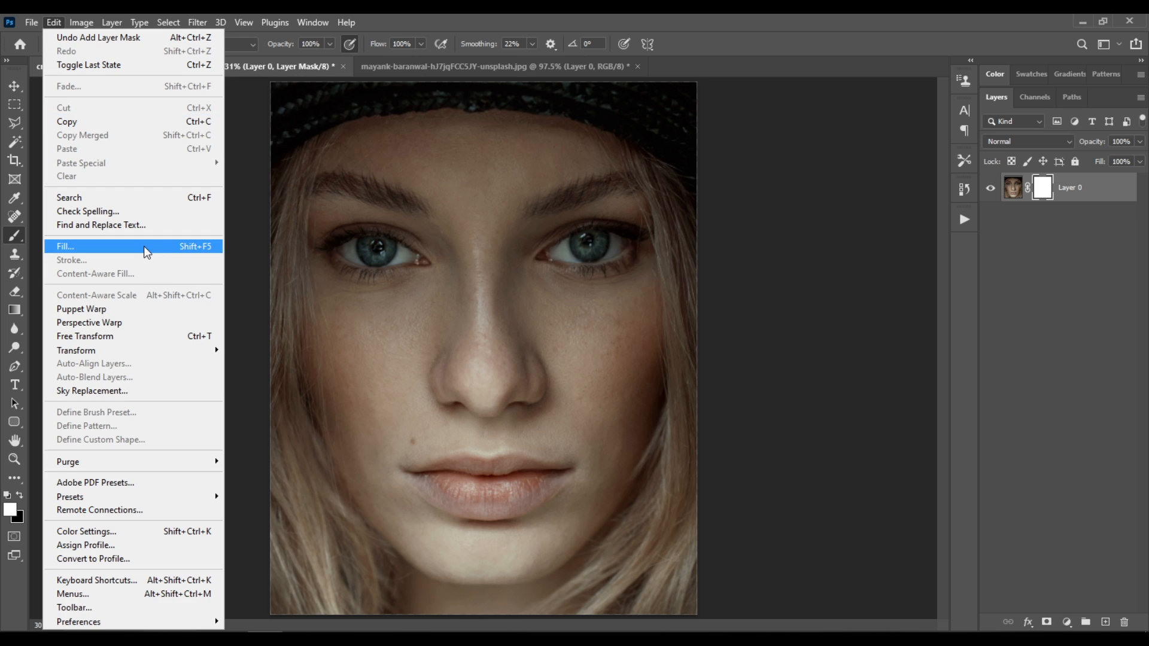
left_click(146, 249)
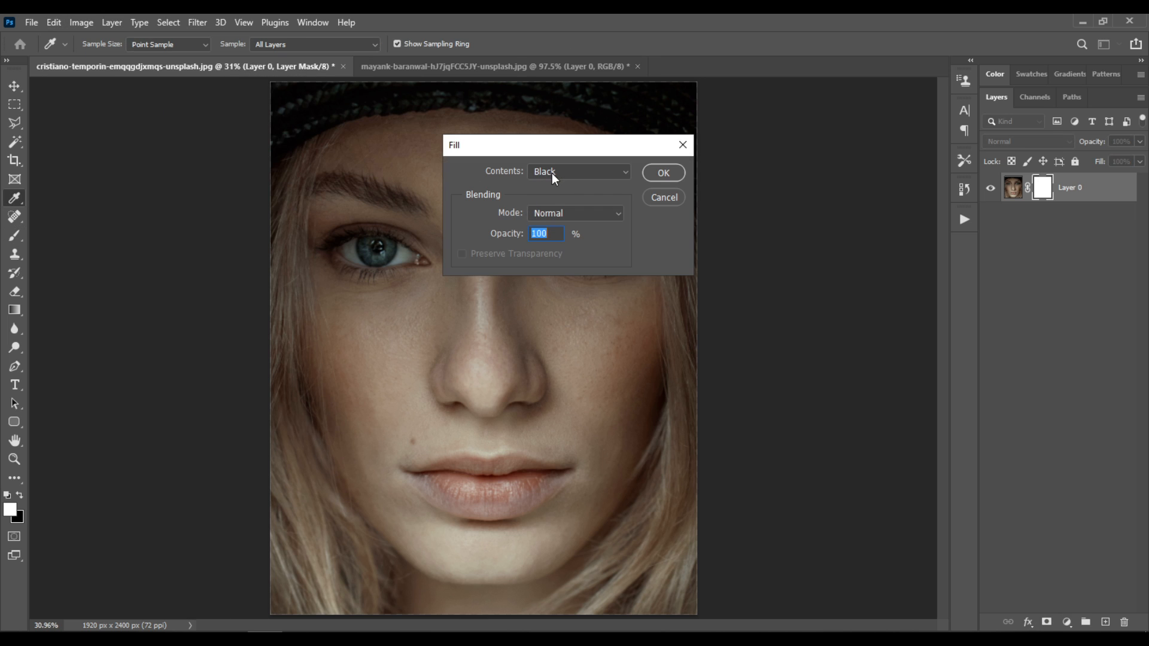
left_click(678, 178)
key("b")
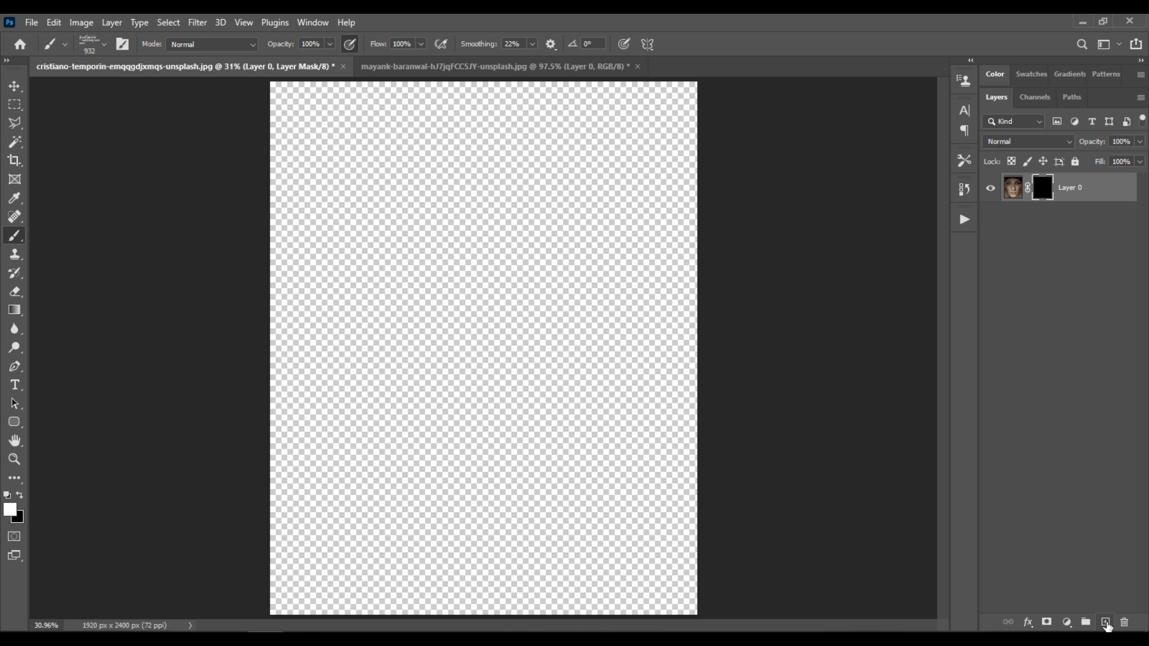
Create a new layer beneath the masked portrait and fill it with black in Normal mode at 100% opacity
left_click(1105, 623, "ctrl")
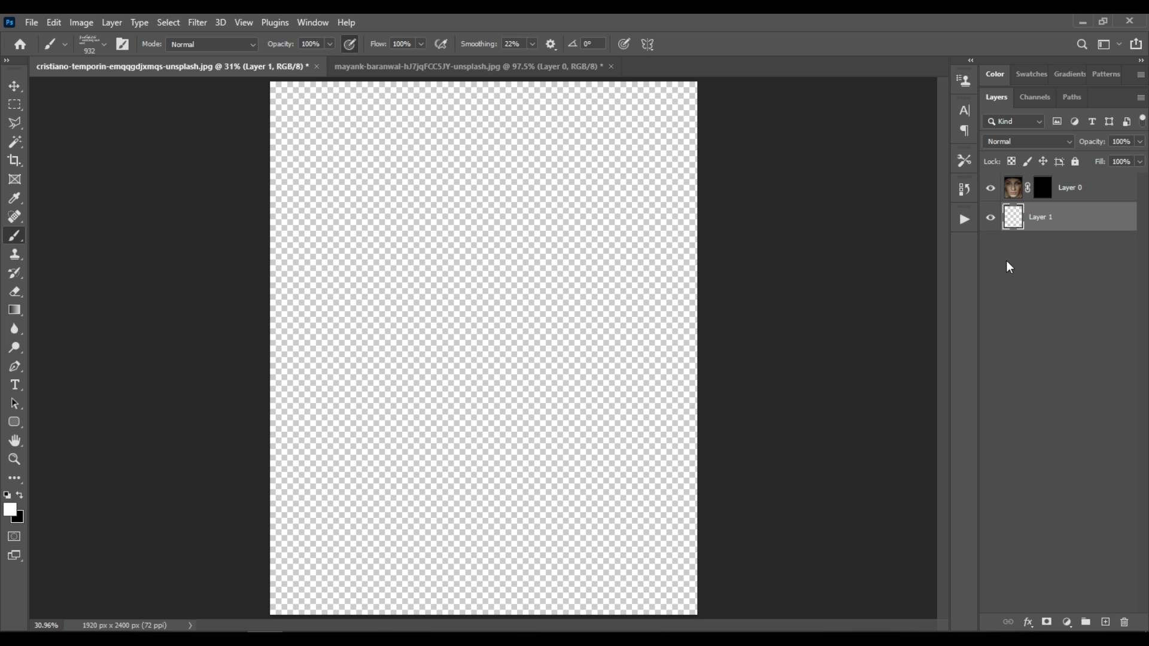
left_click(54, 22)
left_click(111, 246)
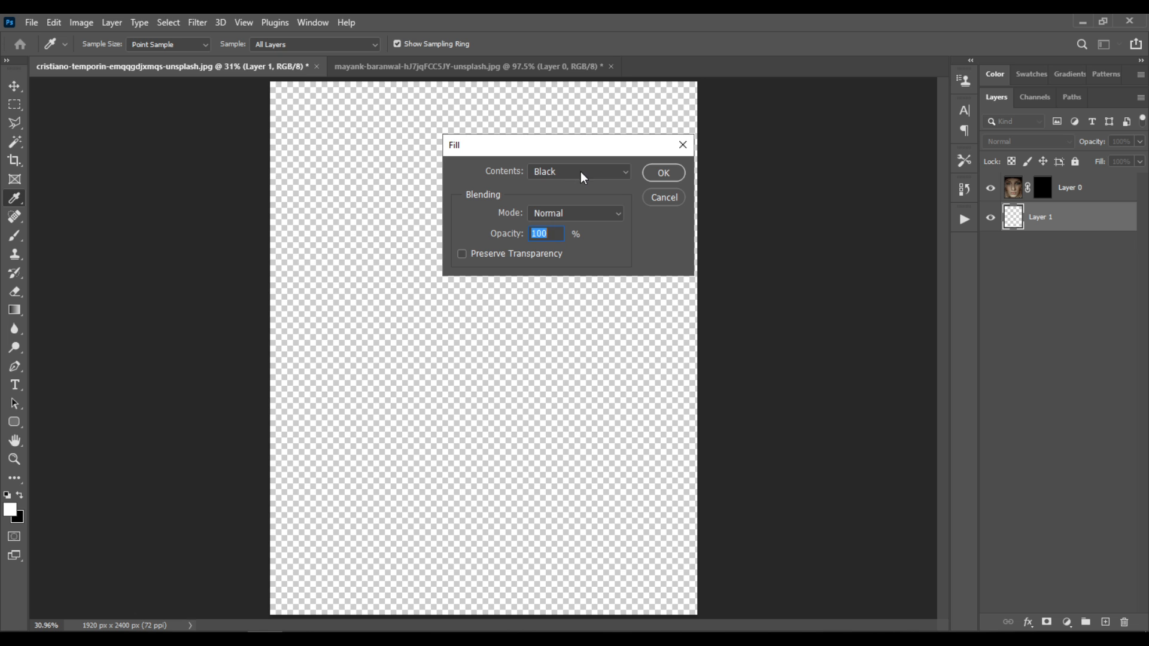
left_click(678, 177)
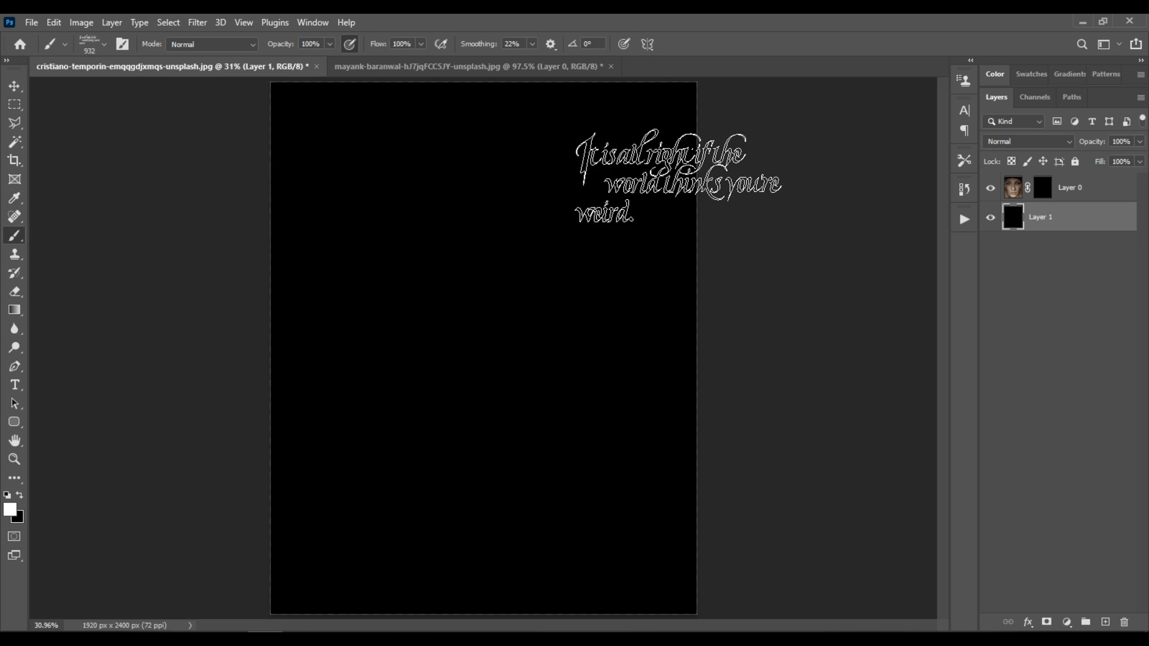
Target the portrait's layer mask and set the text brush's tip spacing to 190% in the brush settings
left_click(1043, 190)
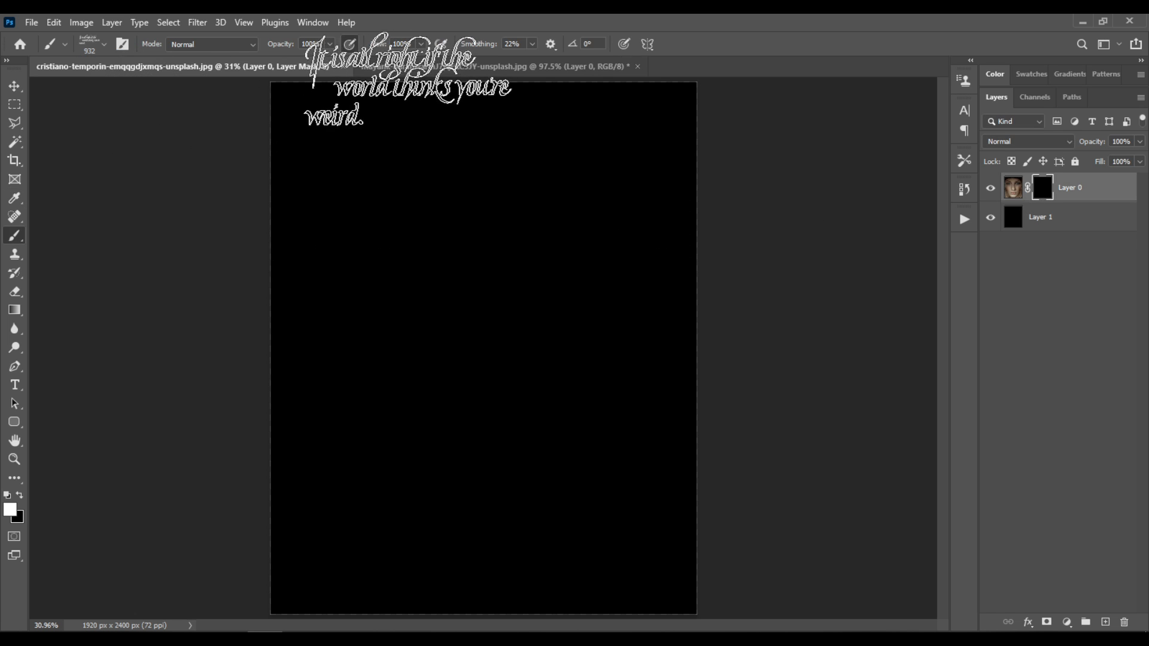
left_click(321, 27)
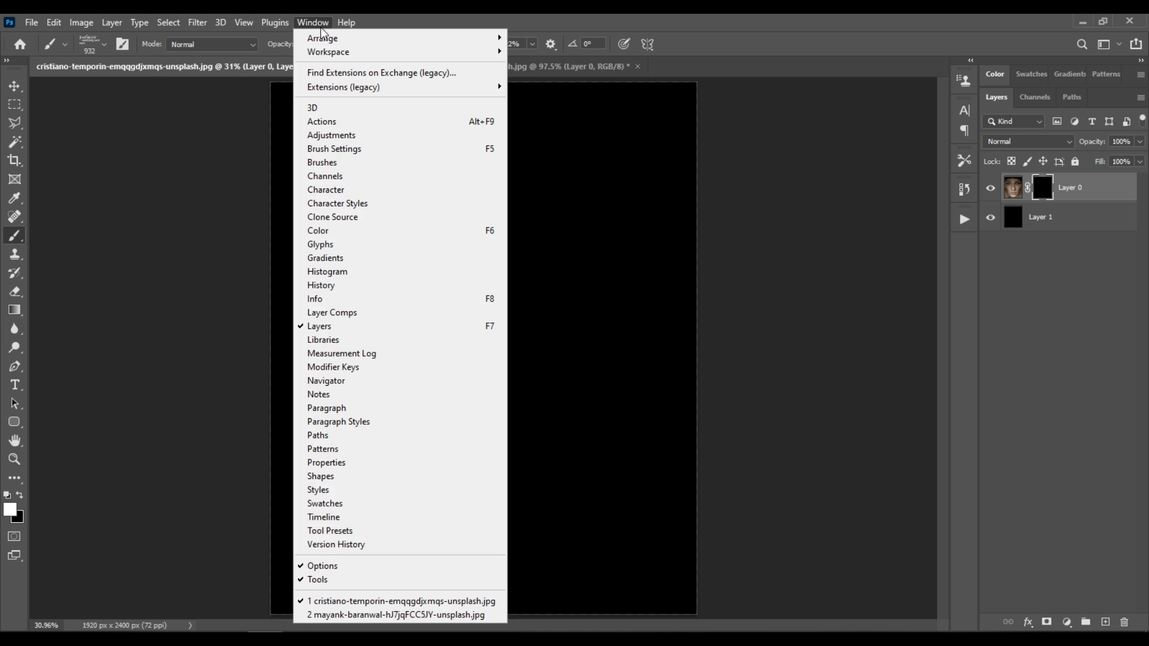
left_click(390, 154)
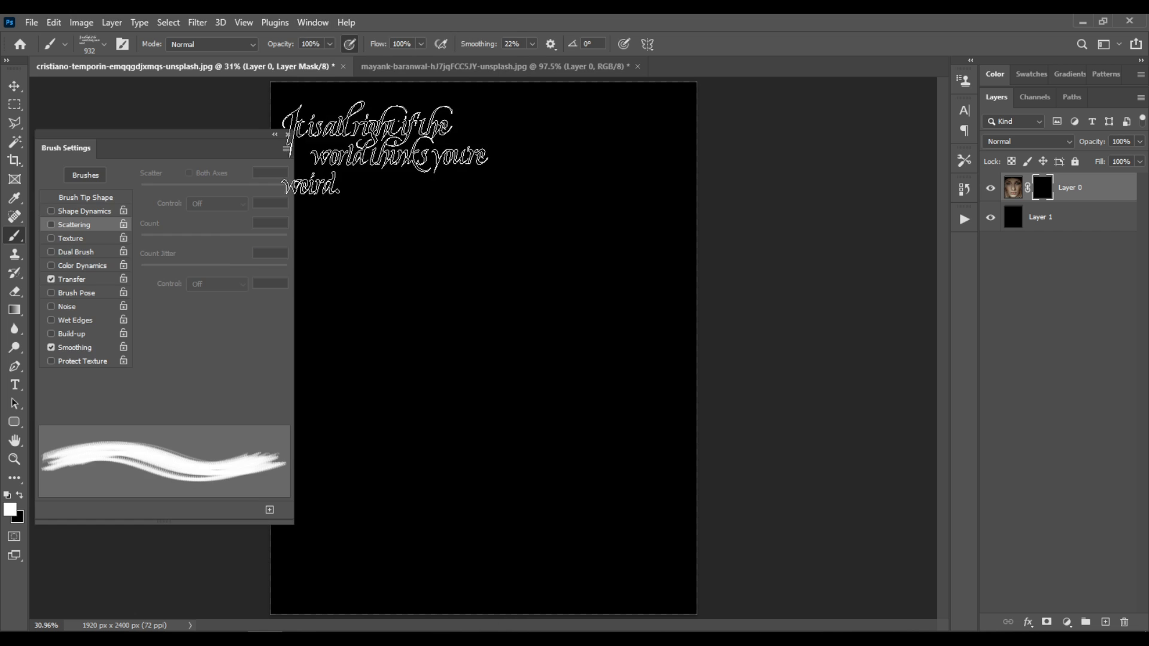
left_click(80, 198)
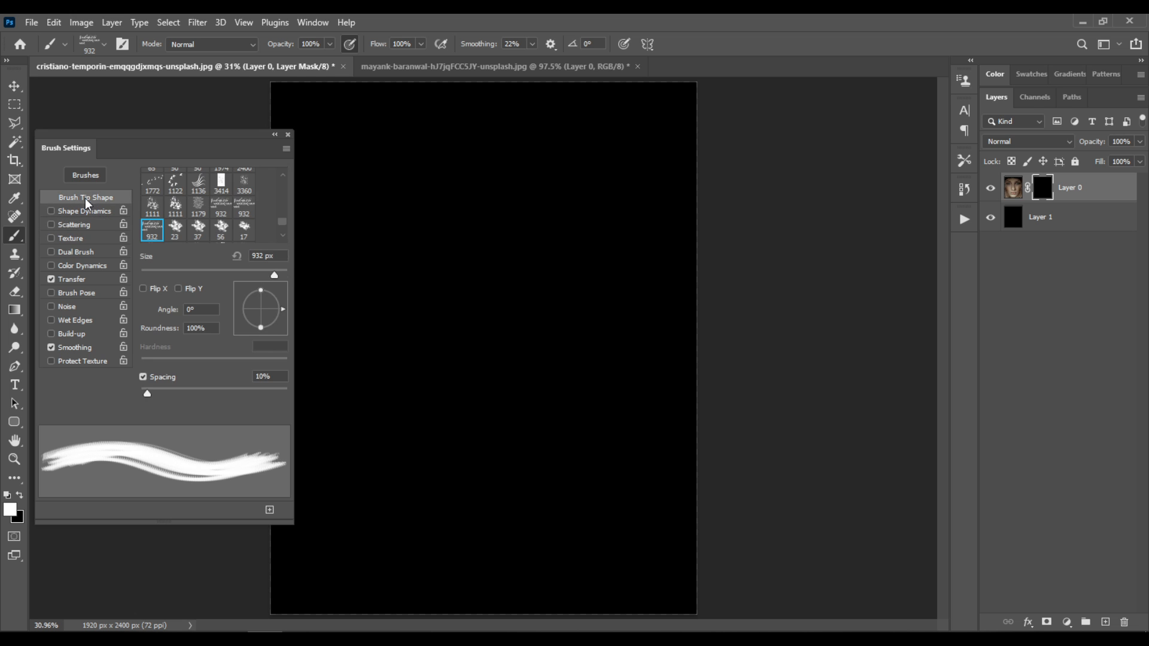
mouse_move(175, 393)
left_mouse_down()
mouse_move(263, 398)
mouse_move(238, 398)
mouse_move(247, 398)
left_mouse_up()
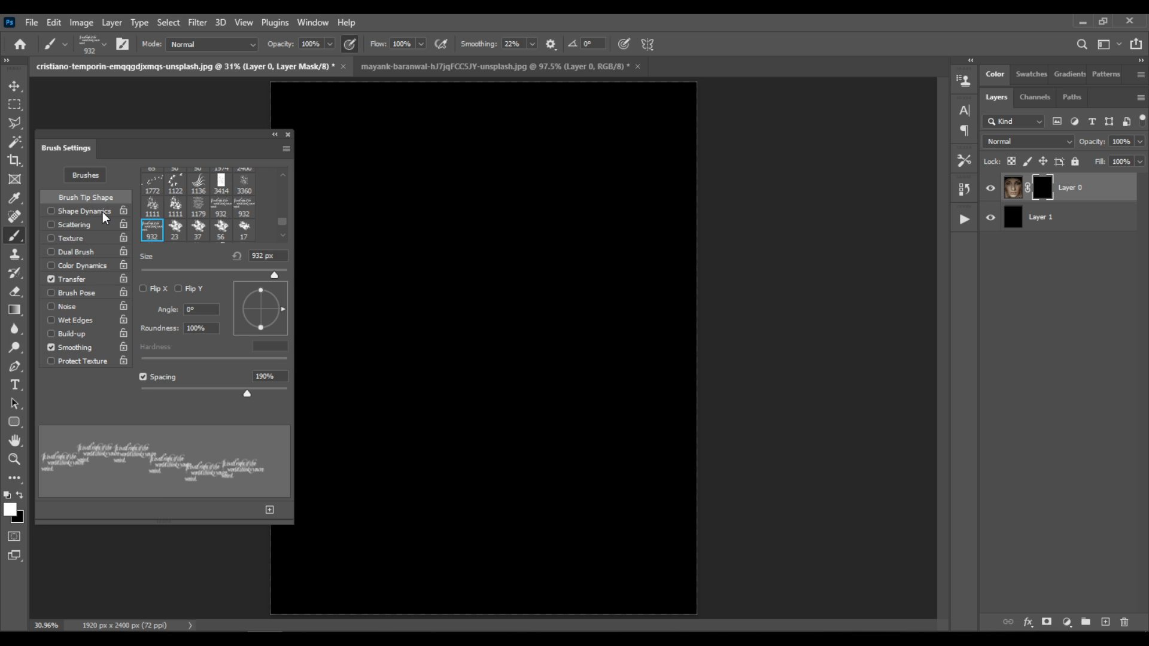
Set the text brush size to 2000 px, with Shape Dynamics size jitter at 23% and angle jitter at 7%
left_click_drag(253, 256, 239, 257)
type("2000")
left_click(95, 218)
left_click_drag(157, 189, 174, 191)
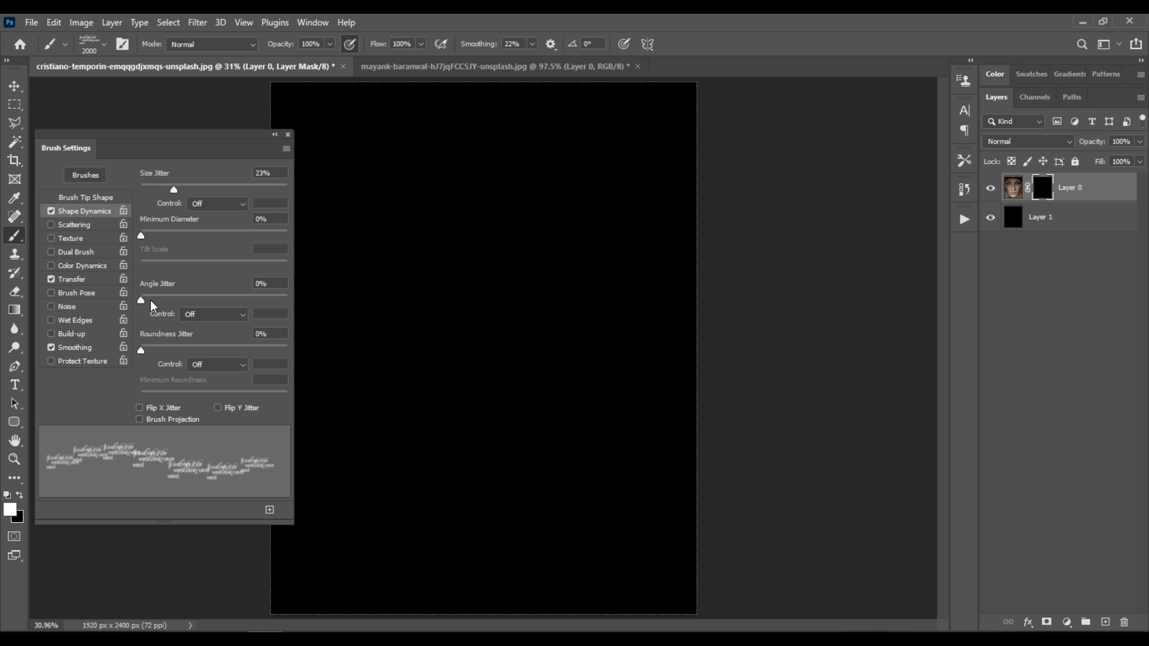
left_click_drag(141, 300, 151, 299)
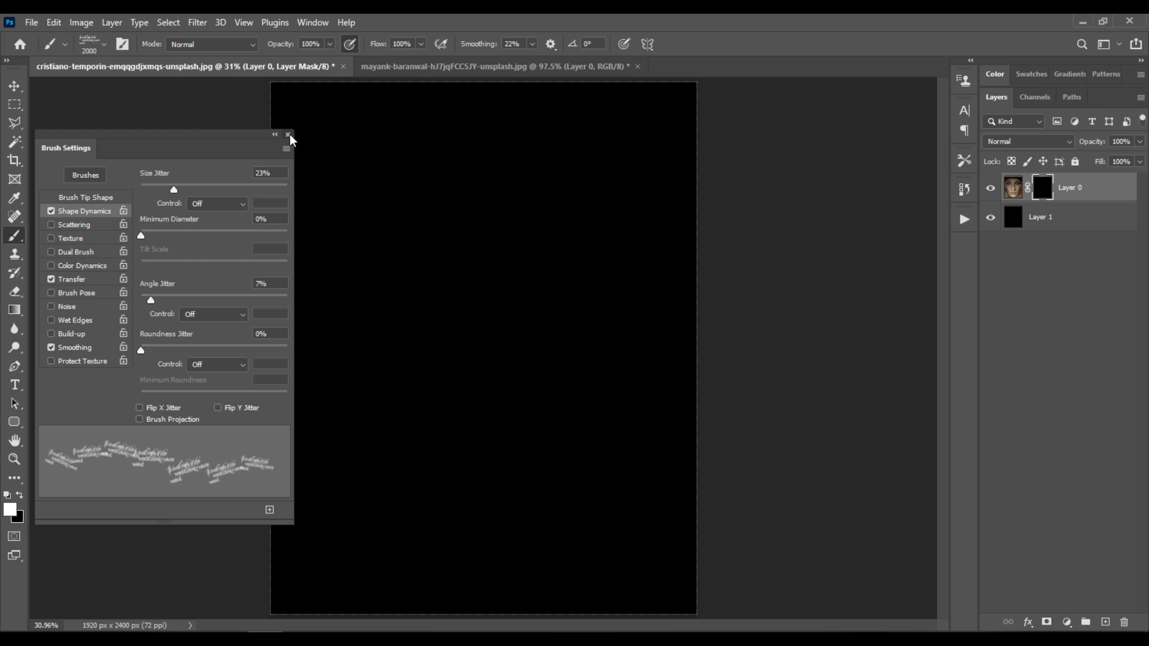
left_click(288, 135)
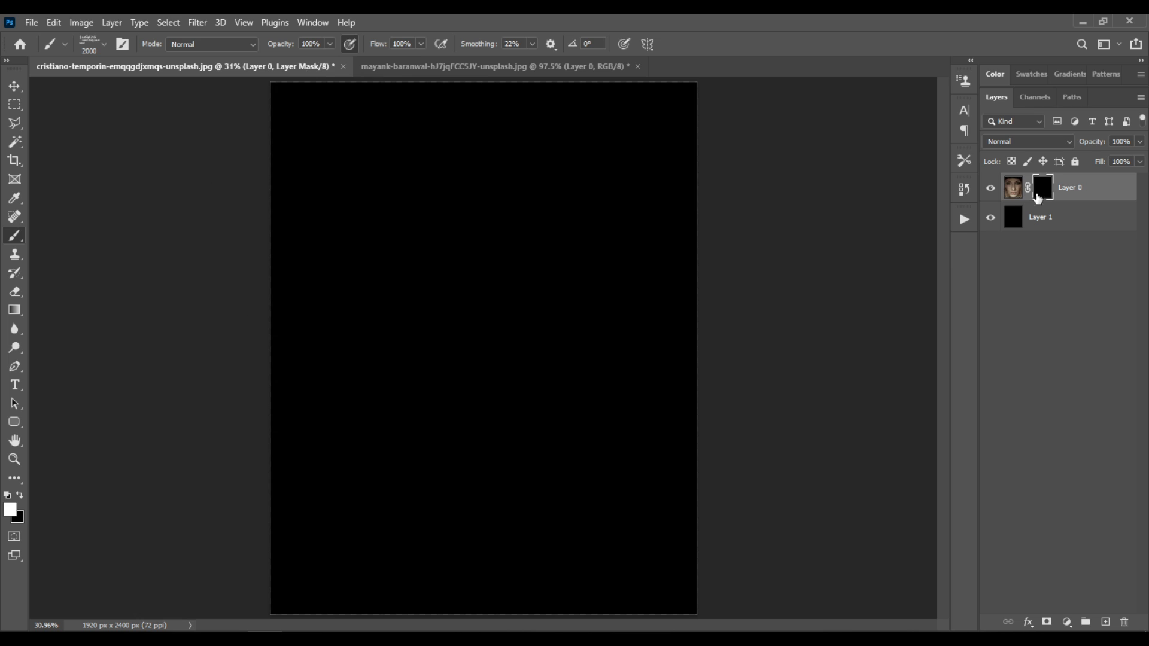
Stamp the 2000 px text brush in white across the portrait's mask, overlapping the lettering from the forehead down to the chin
left_click(359, 195)
left_click(528, 224)
left_click(602, 295)
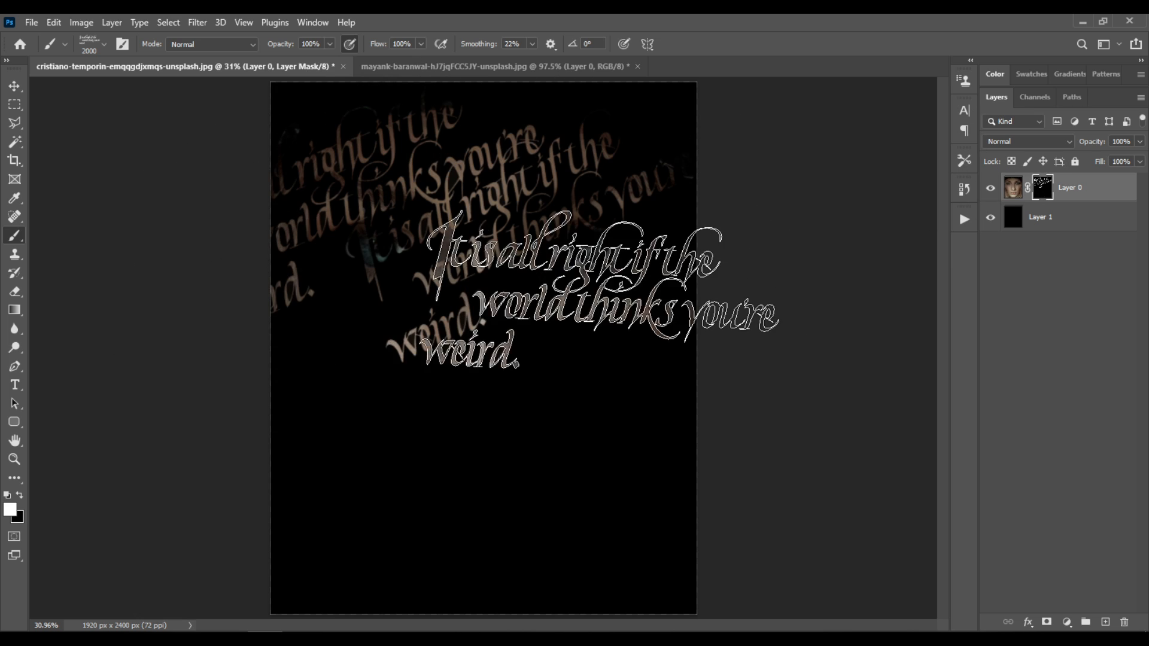
left_click(502, 446)
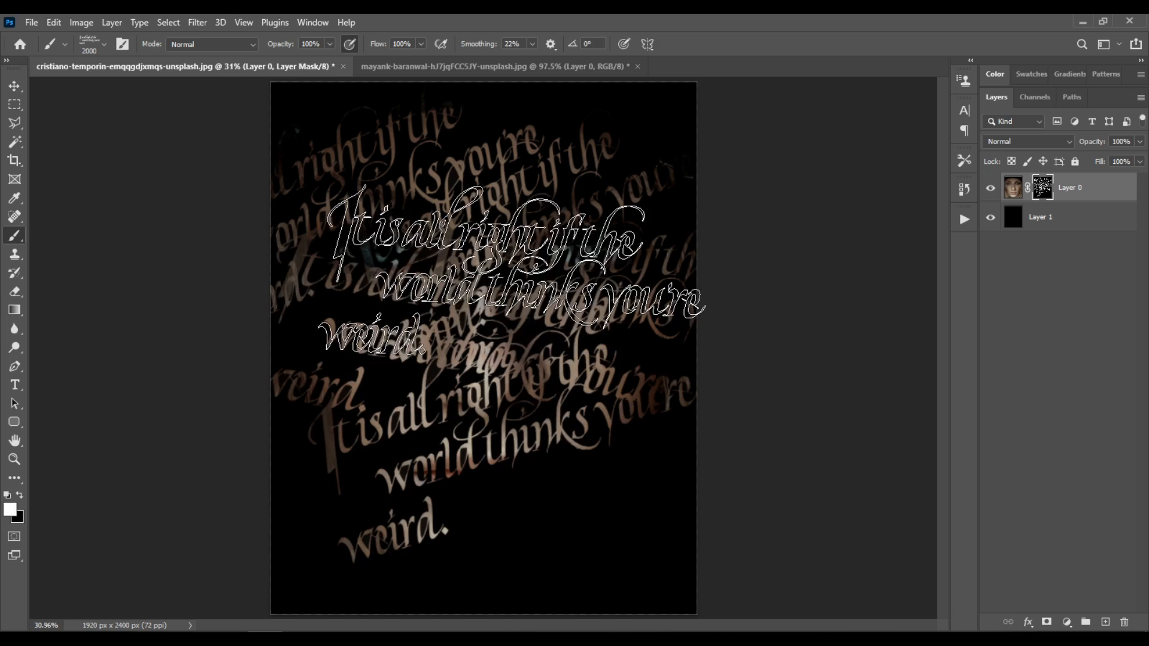
left_click(474, 286)
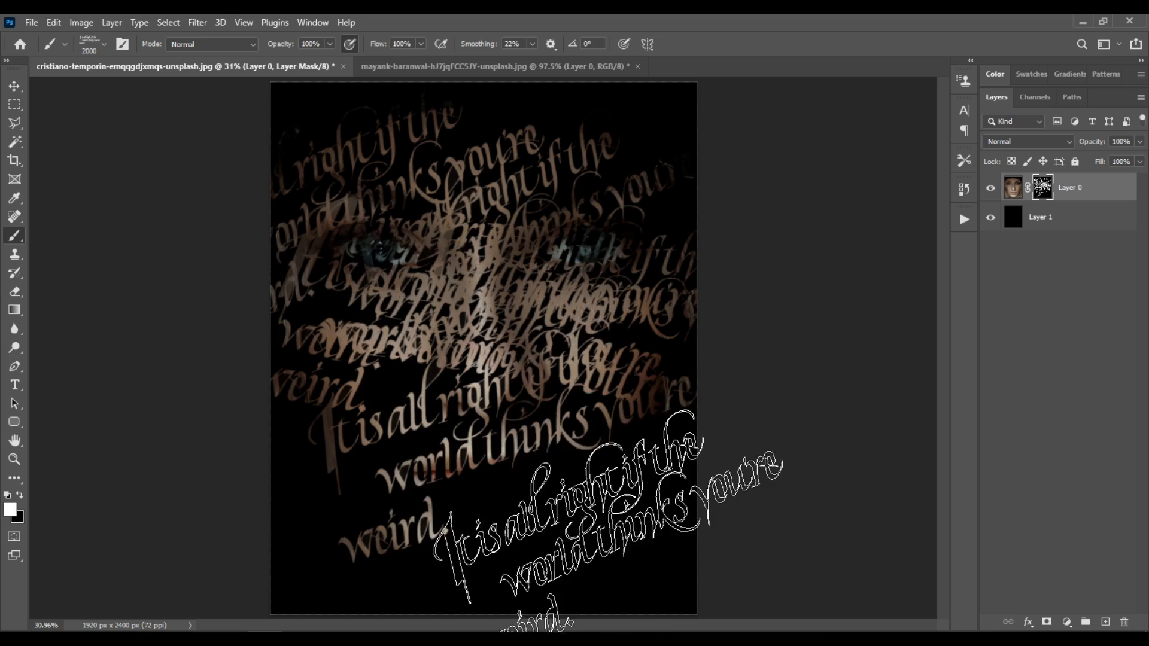
left_click(527, 499)
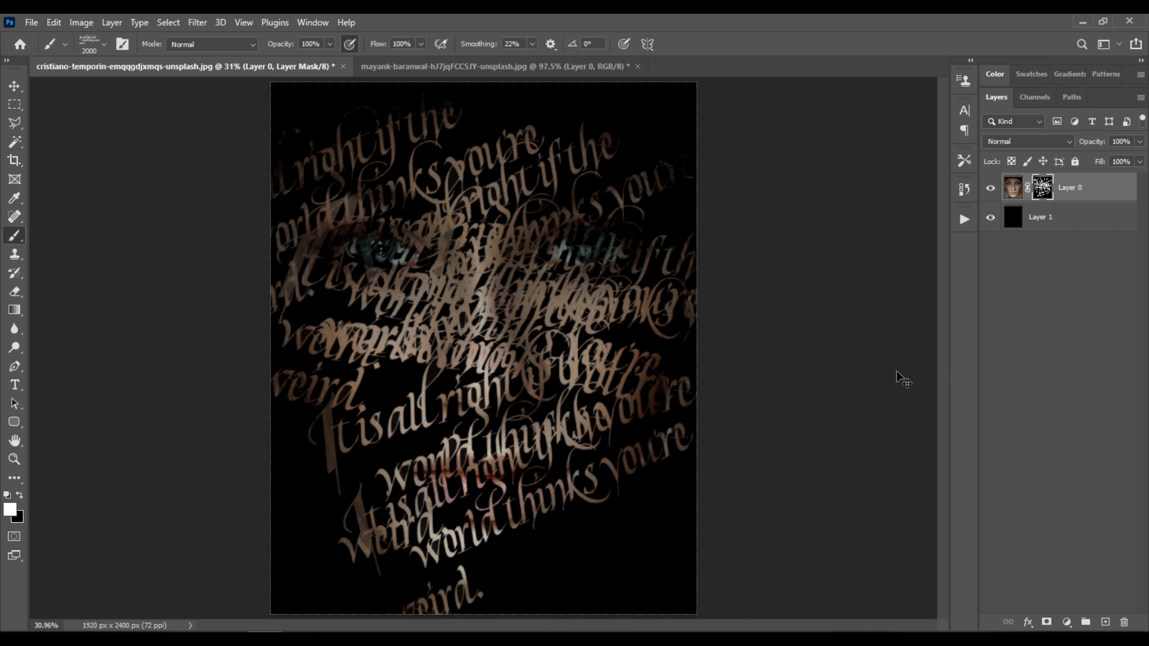
Duplicate the masked portrait layer and set the duplicate's opacity to 52%
key("ctrl+j")
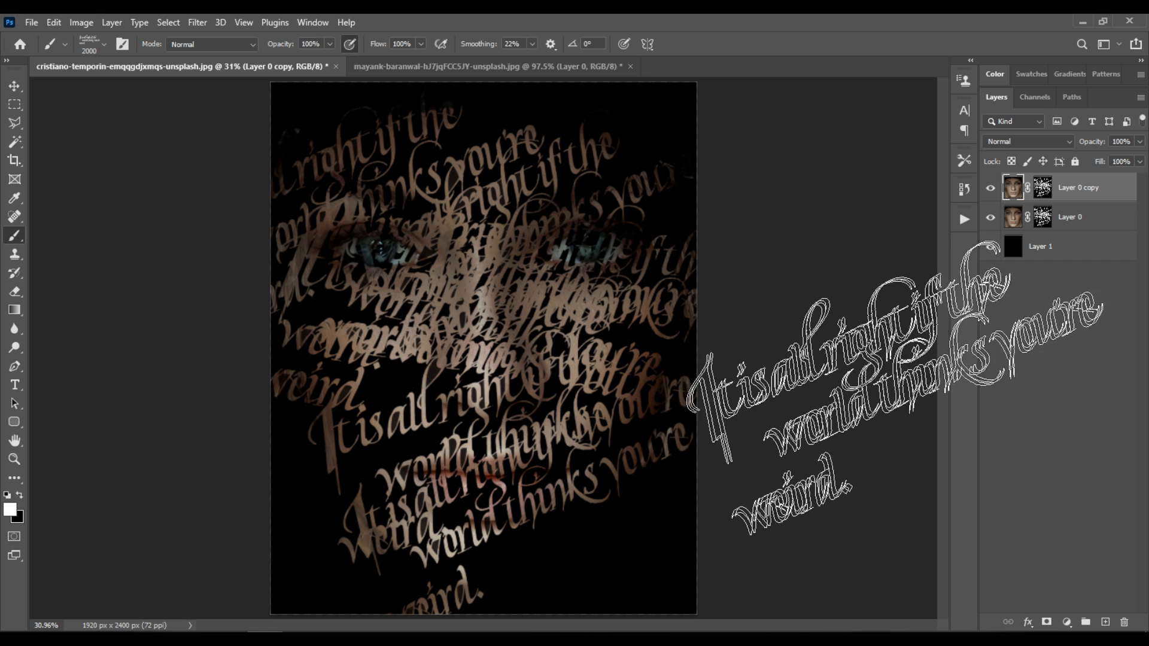
left_click(1139, 142)
left_click_drag(1122, 162, 1109, 163)
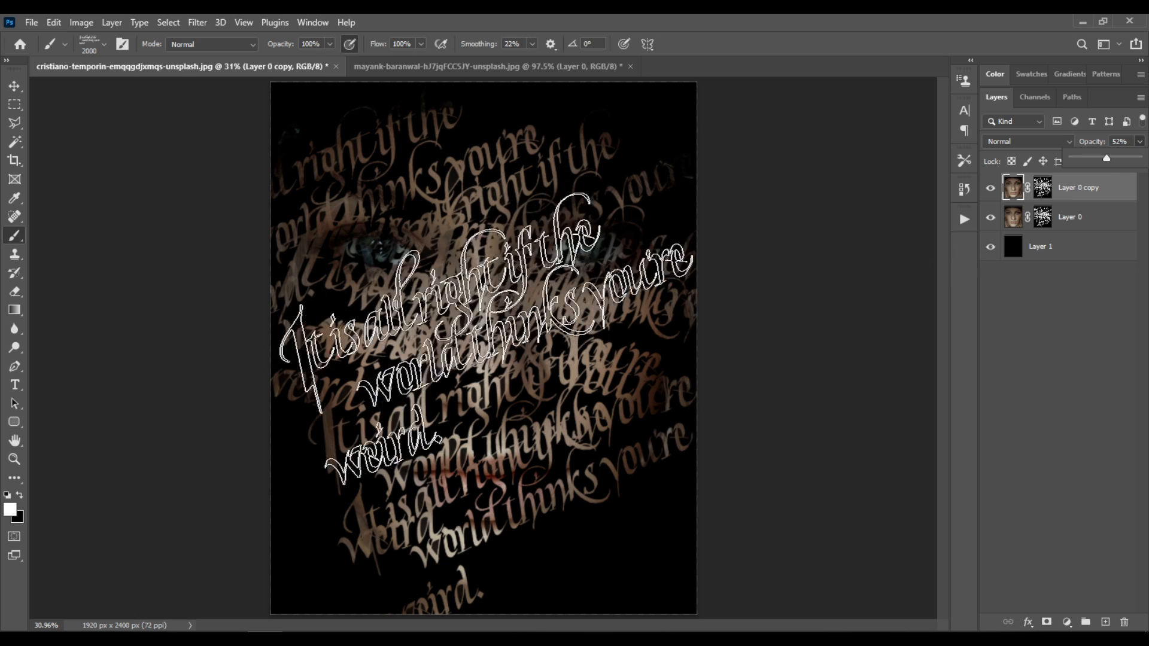
left_click(443, 324)
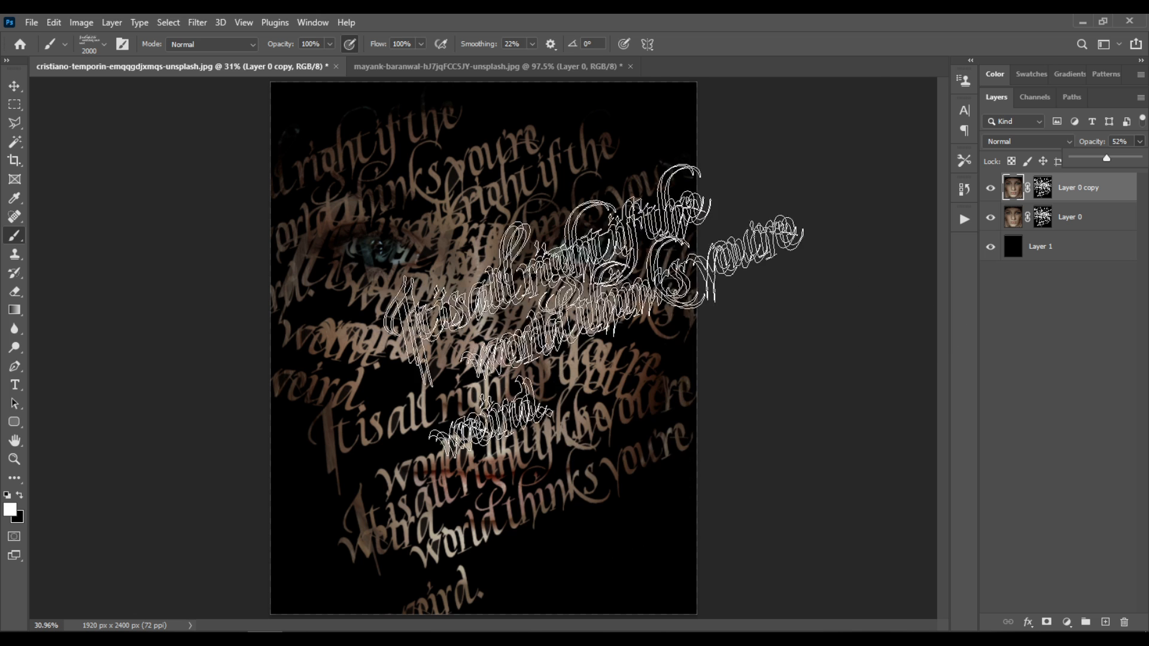
Reduce the text brush size to 1200 px and target the duplicated portrait layer's mask
key("bracketleft")
key("bracketleft")
key("bracketleft")
key("bracketleft")
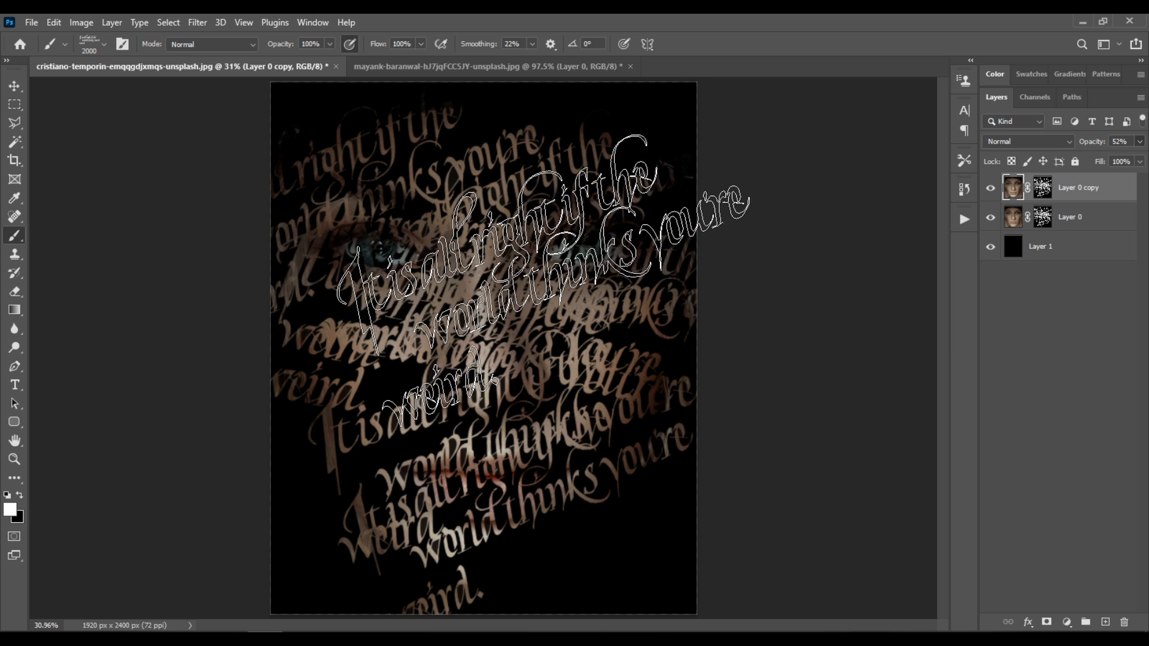
key("bracketleft")
key("bracketleft")
key("bracketleft")
key("bracketleft")
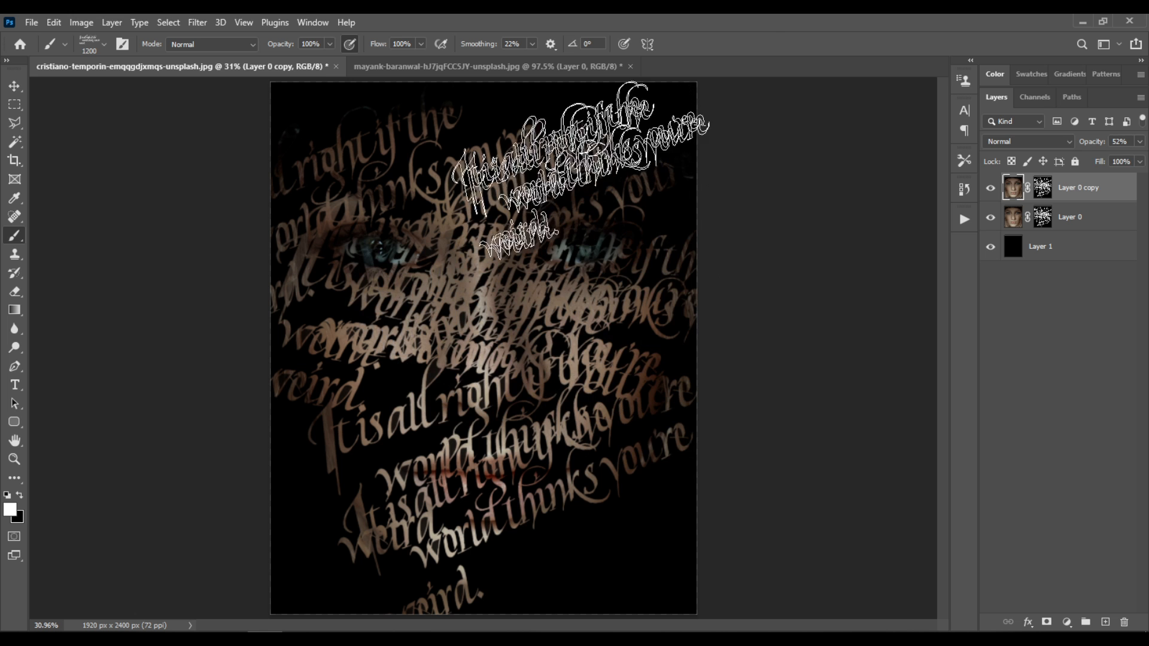
left_click(551, 206)
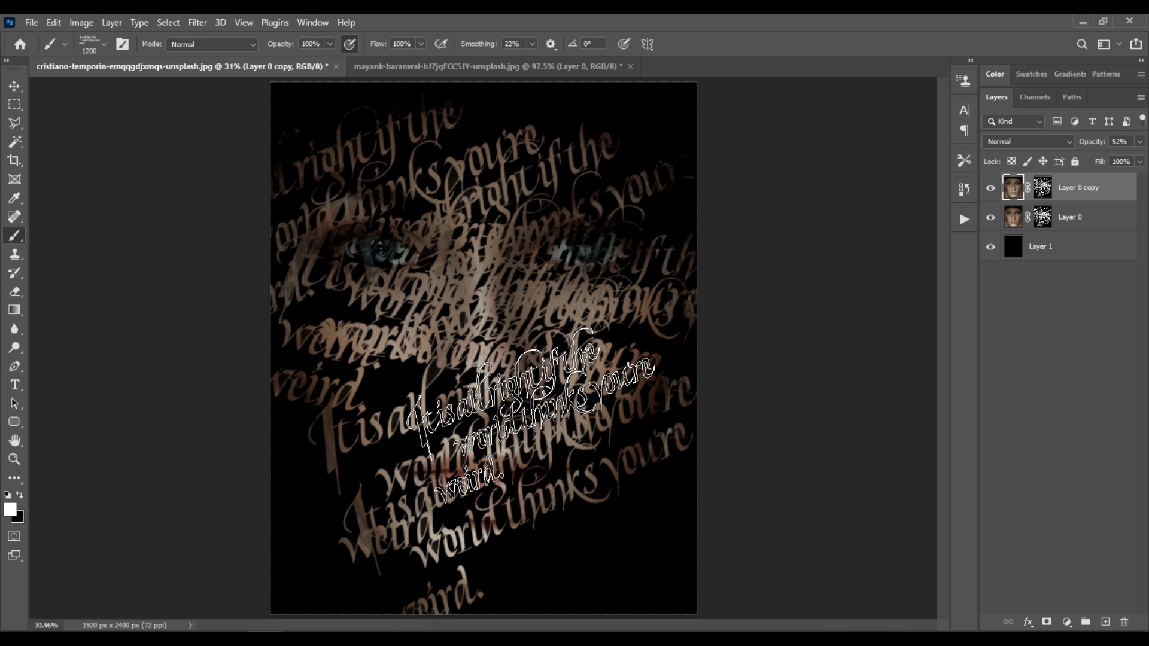
left_click(530, 417)
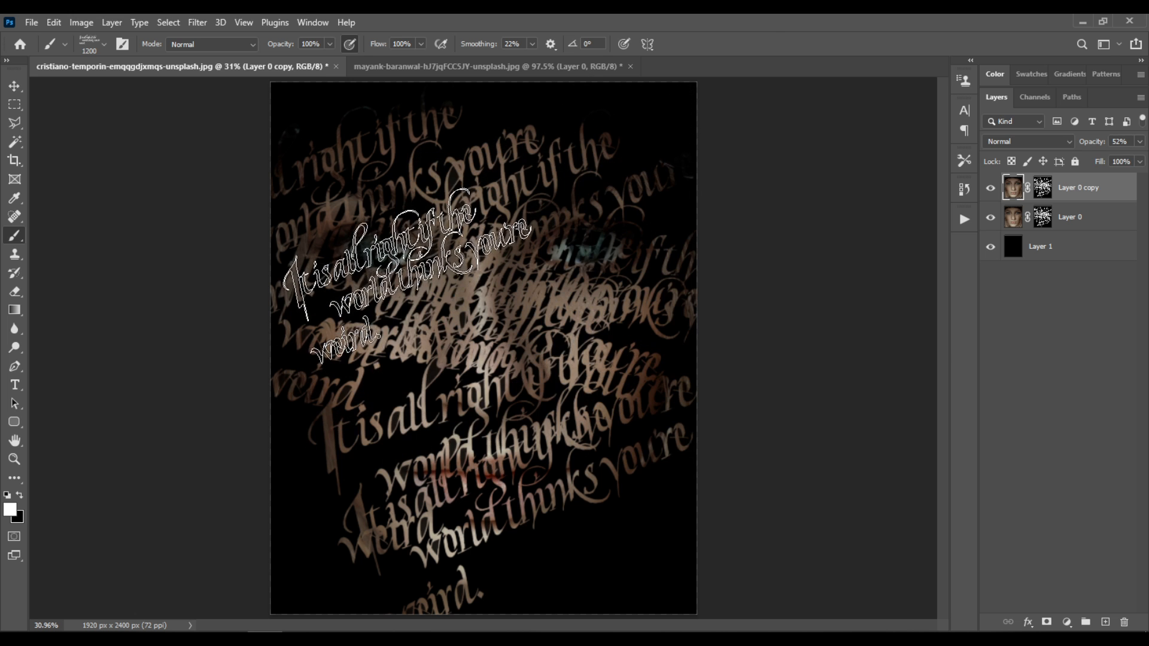
left_click(1041, 191)
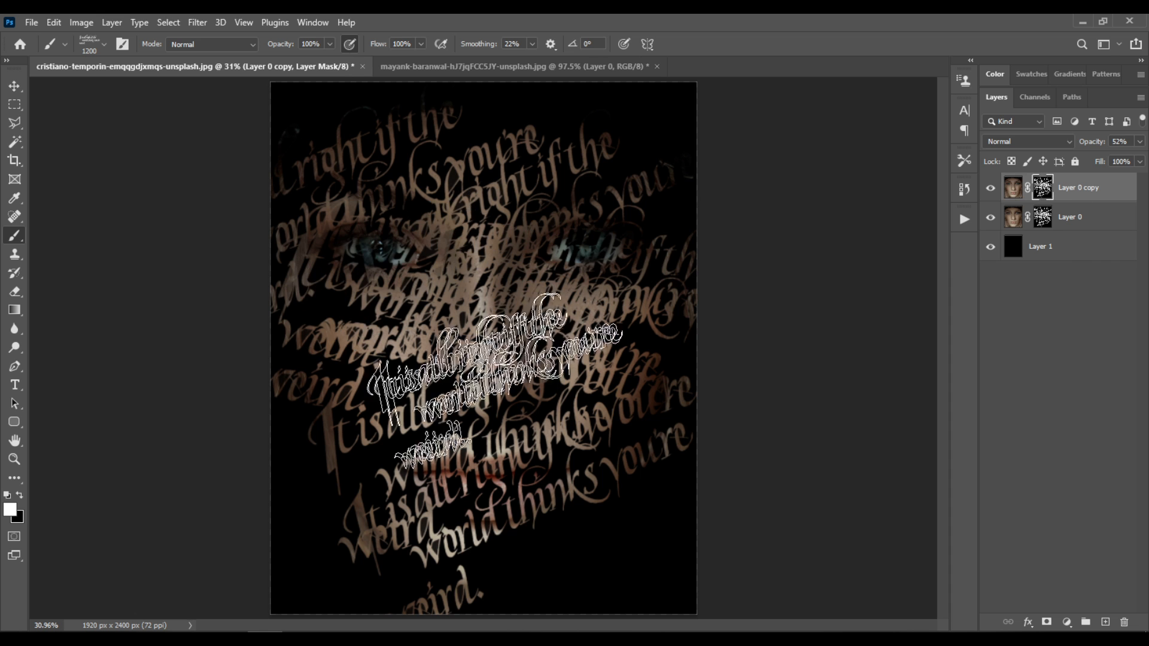
Stamp the 1200 px lettering on the duplicate's mask over both eyes, the cheek and the dark lower areas of the face
left_click(398, 278)
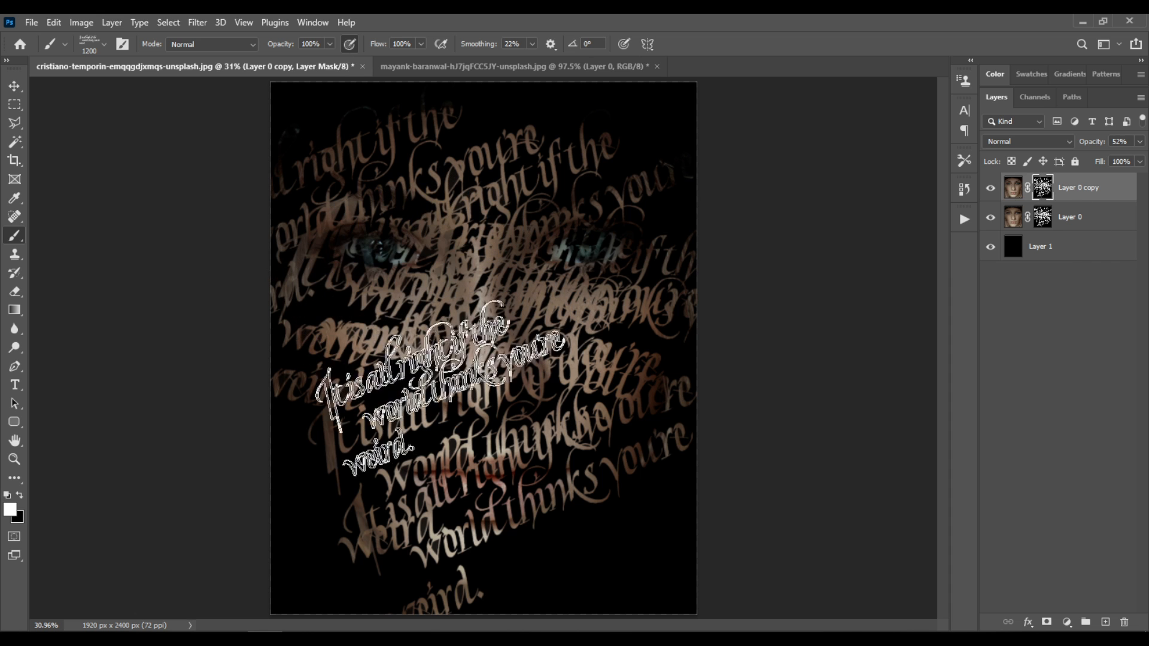
left_click(522, 450)
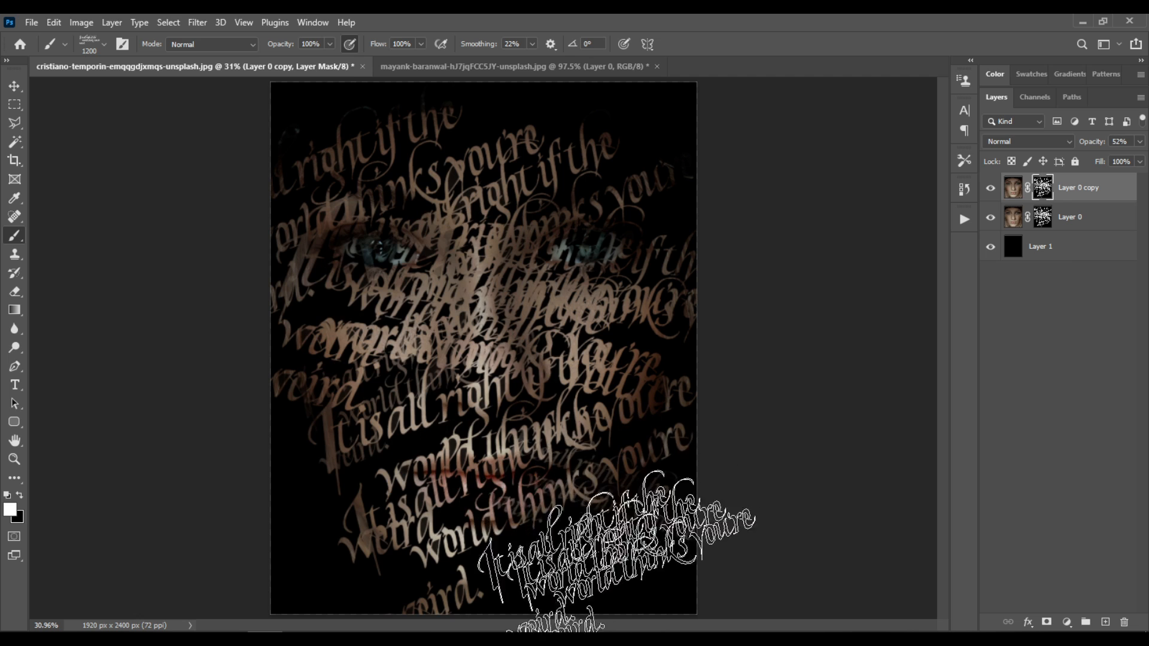
left_click(349, 552)
left_click(565, 581)
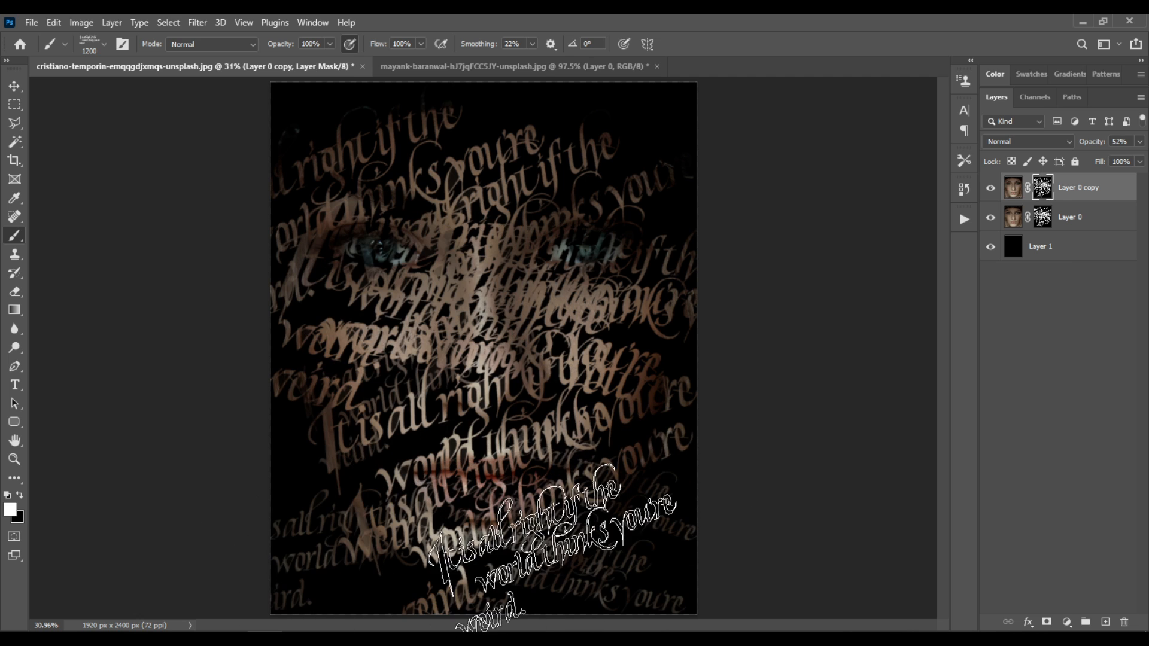
left_click(576, 272)
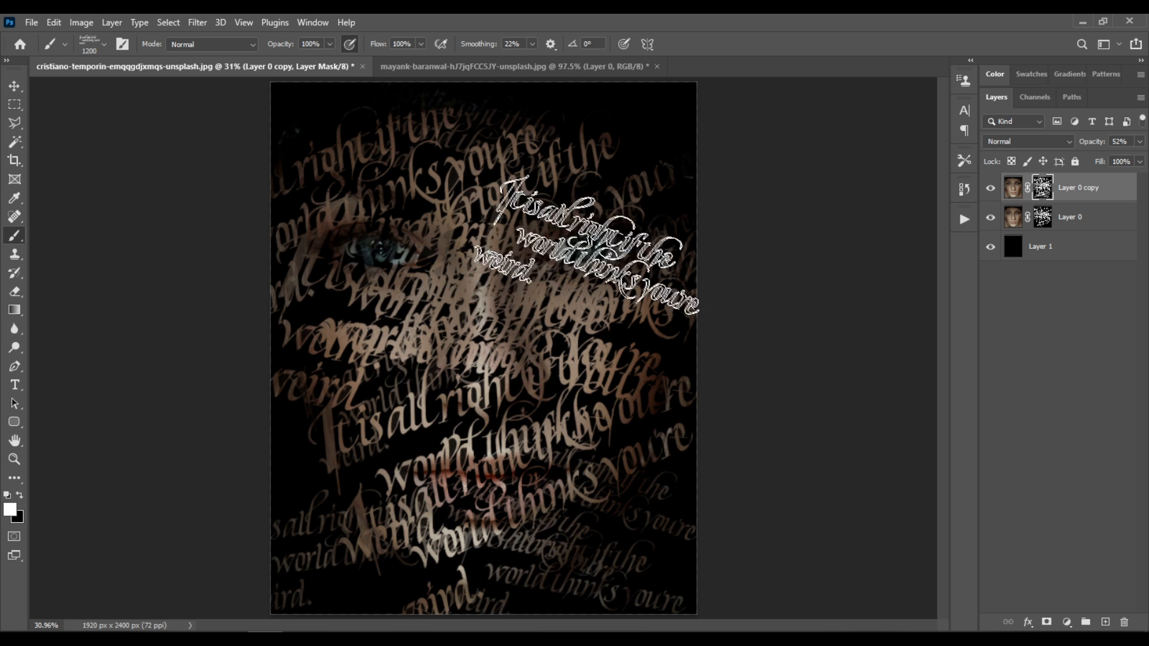
left_click(392, 314)
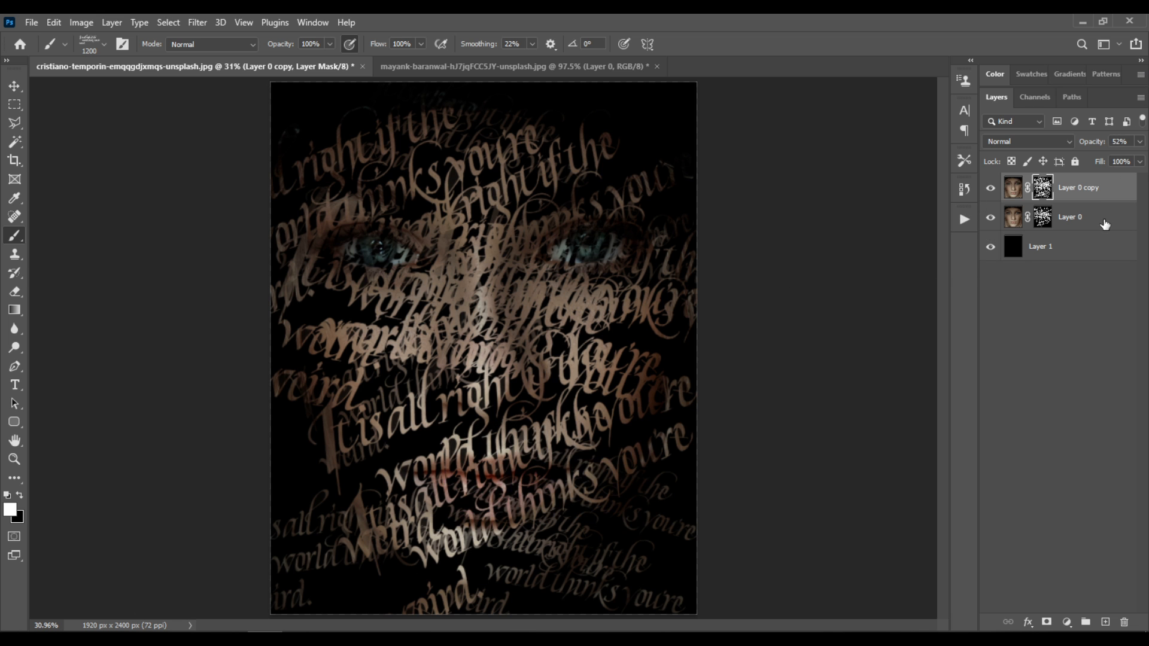
Set the duplicated portrait layer's opacity to 41%
left_click(1139, 142)
left_click_drag(1107, 160, 1095, 166)
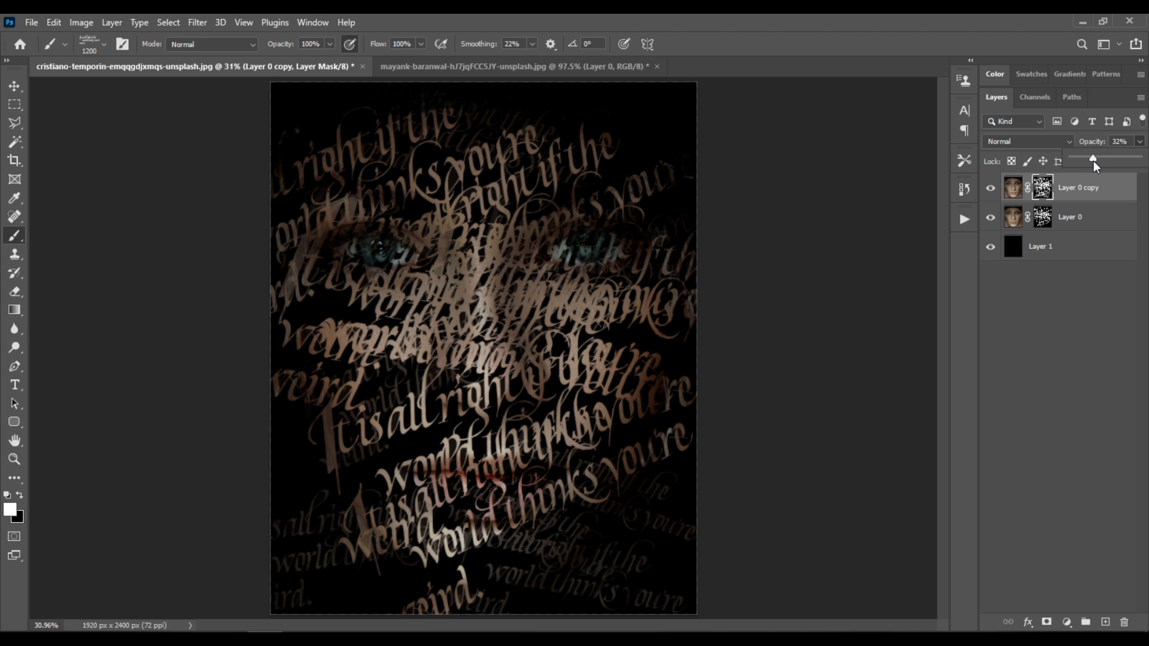
left_click_drag(1100, 165, 1102, 166)
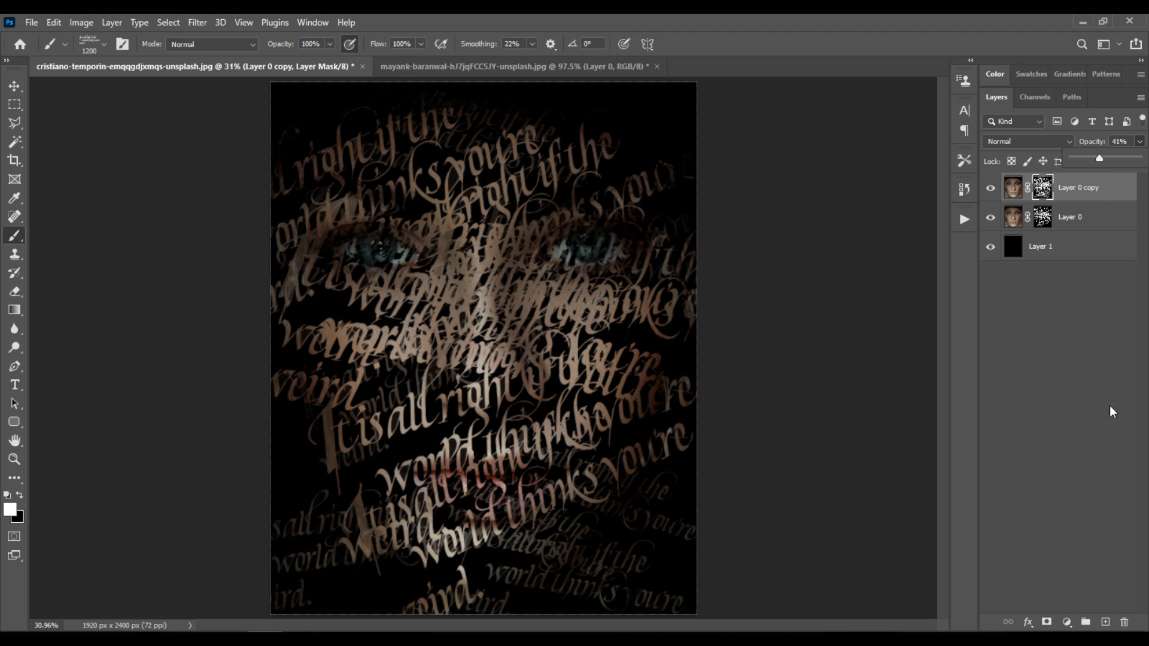
Add a Hue/Saturation adjustment layer above the portrait layers and strongly raise the saturation of the Cyans range to intensify the eyes
left_click(1066, 623)
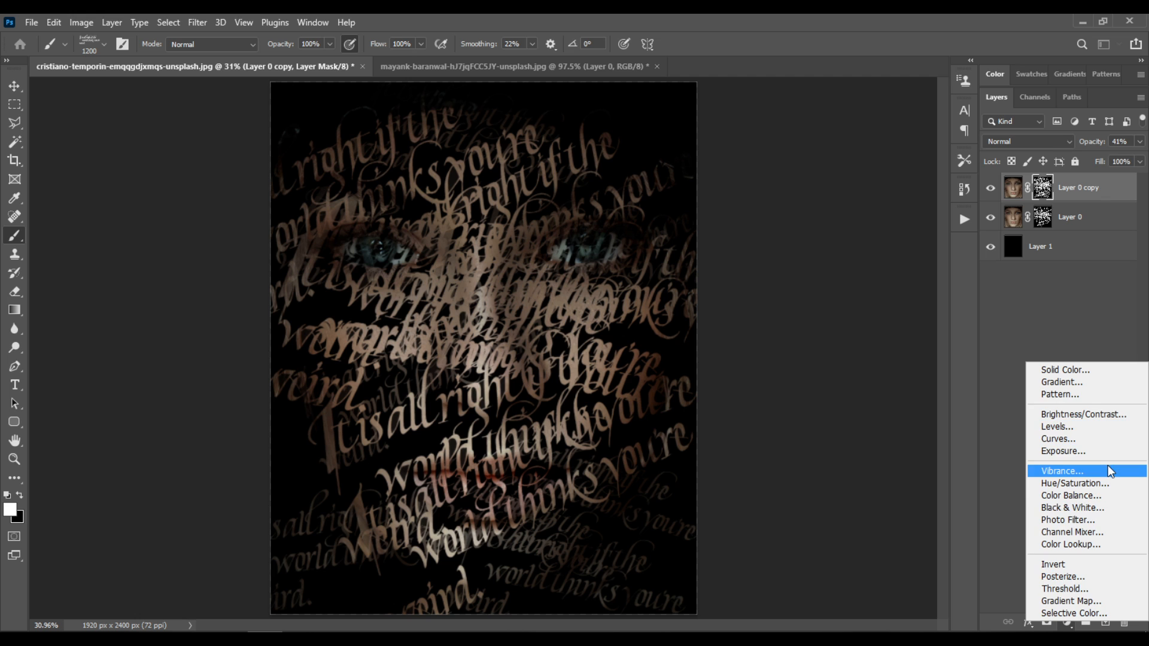
left_click(995, 523)
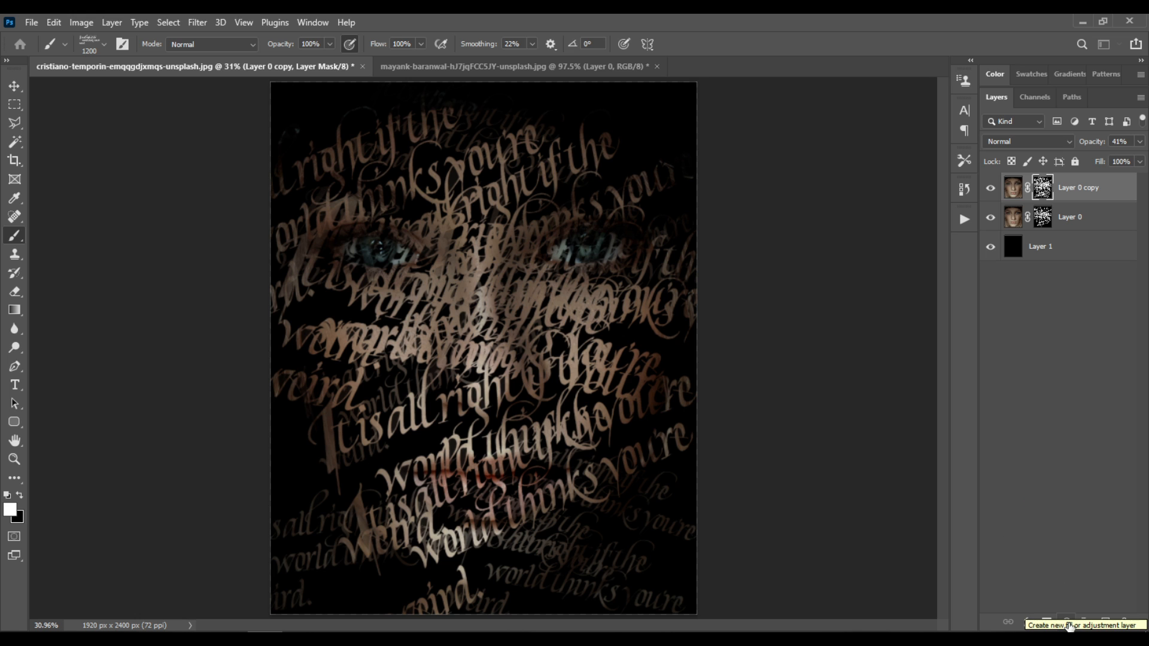
left_click(1067, 624)
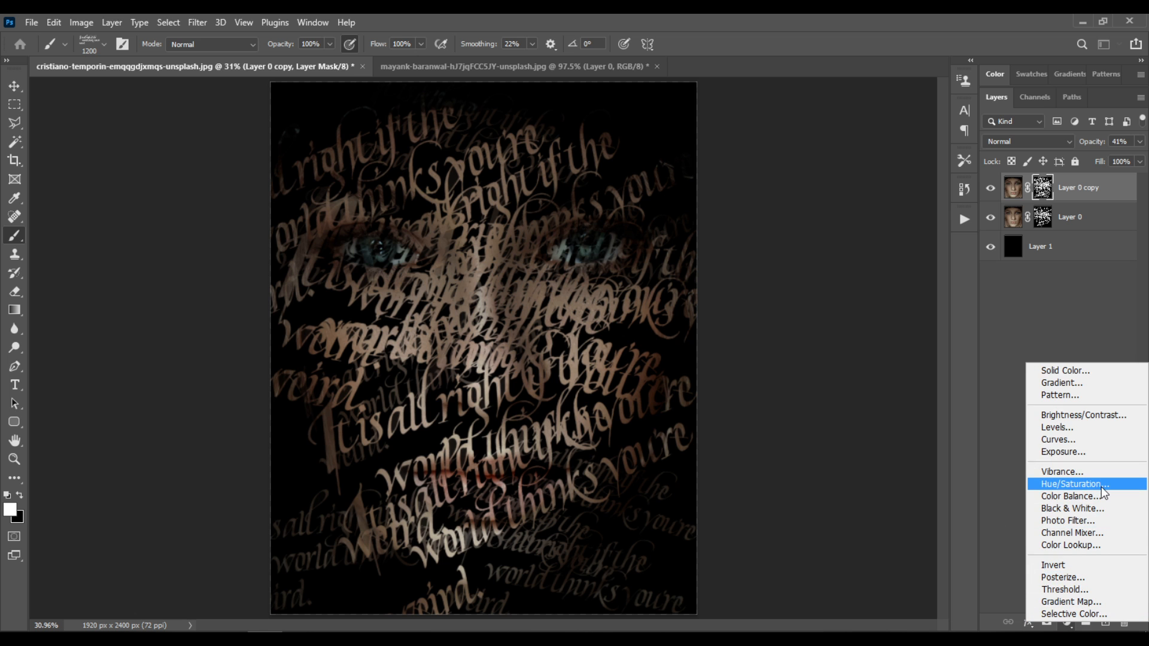
left_click(1074, 484)
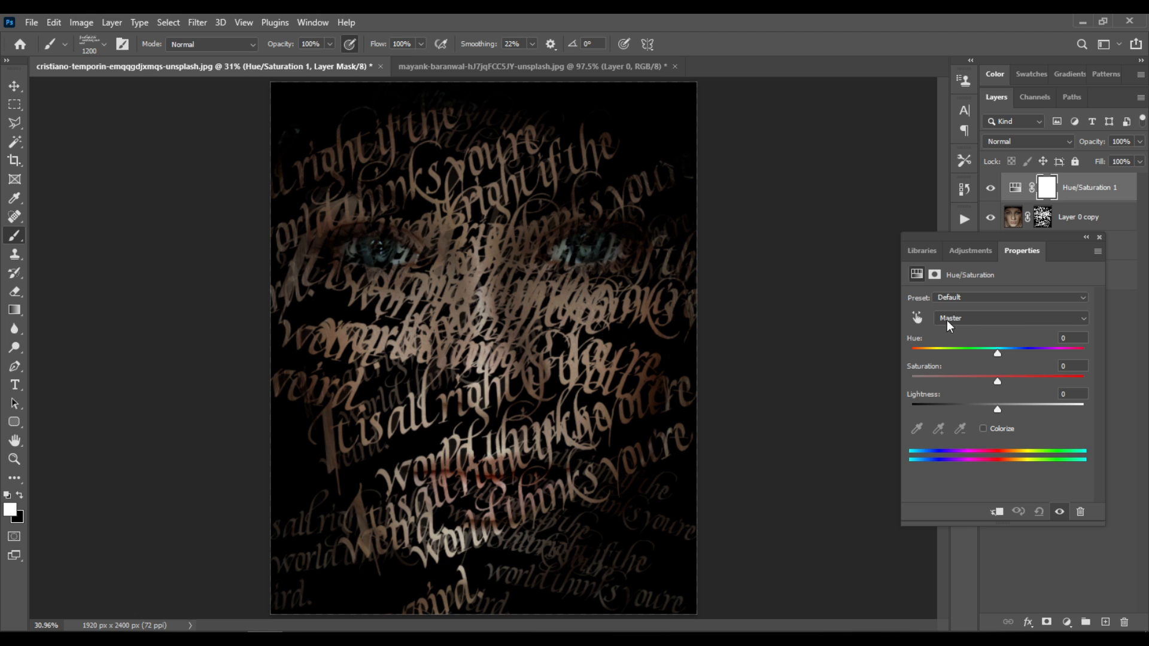
left_click(990, 318)
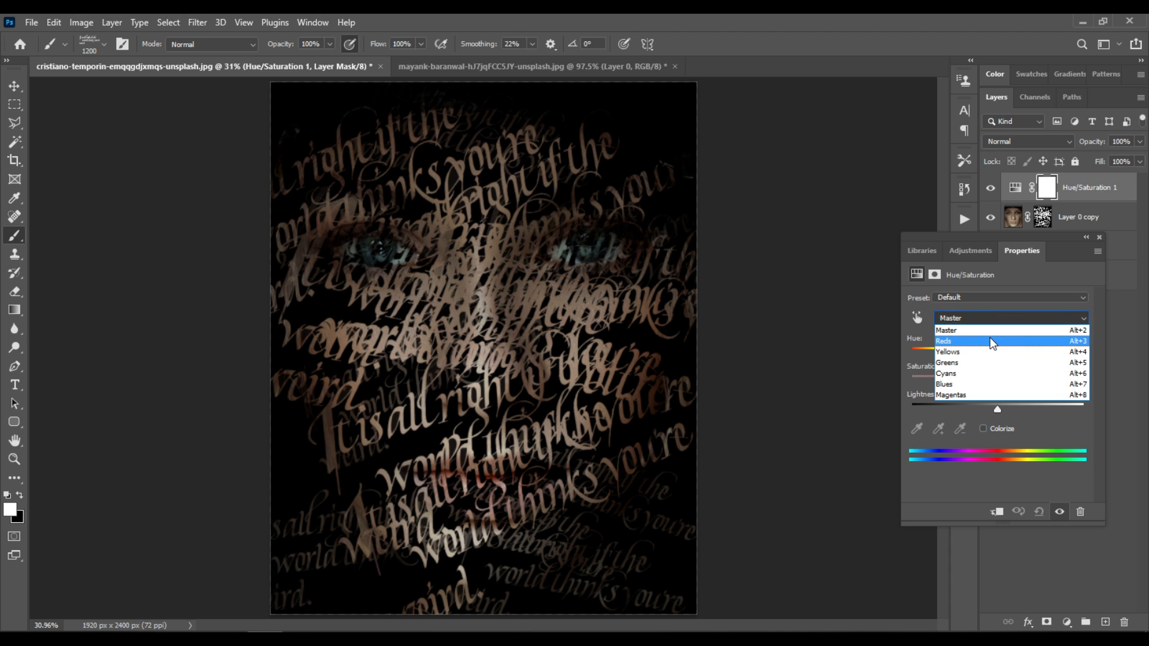
left_click(988, 375)
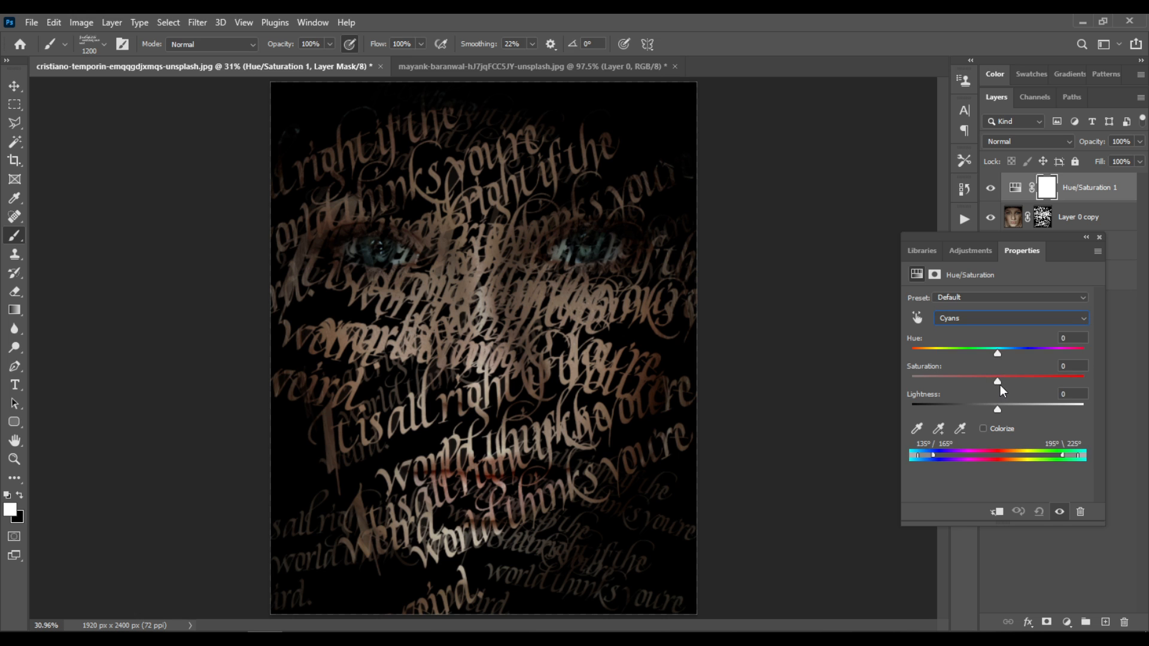
left_click_drag(1004, 381, 1076, 378)
left_click(1098, 238)
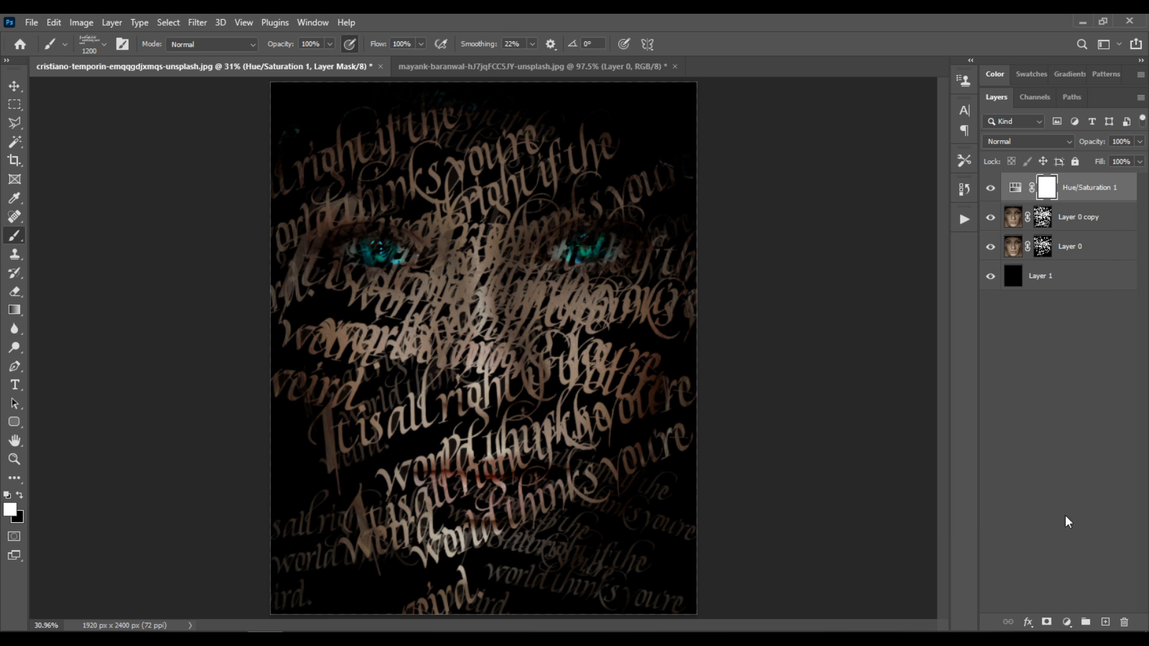
Add a Levels adjustment layer with the Increase Contrast 2 preset, adjusting the midtone input to 1.61 and the shadow input to 13
left_click(1068, 623)
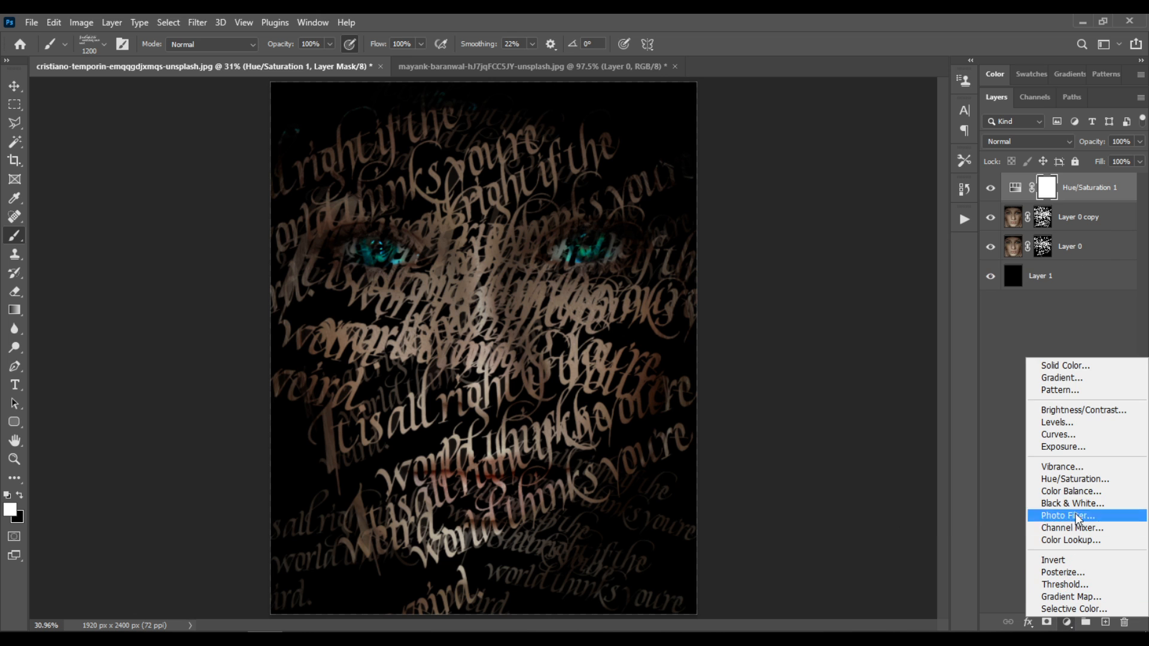
left_click(1080, 424)
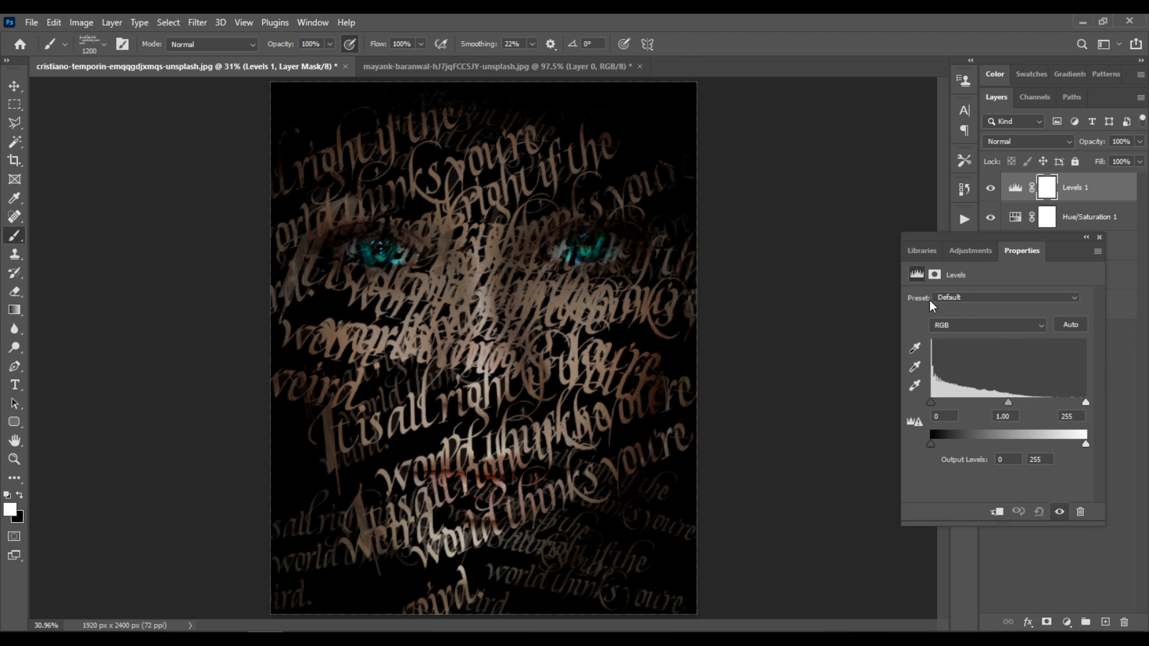
left_click(990, 297)
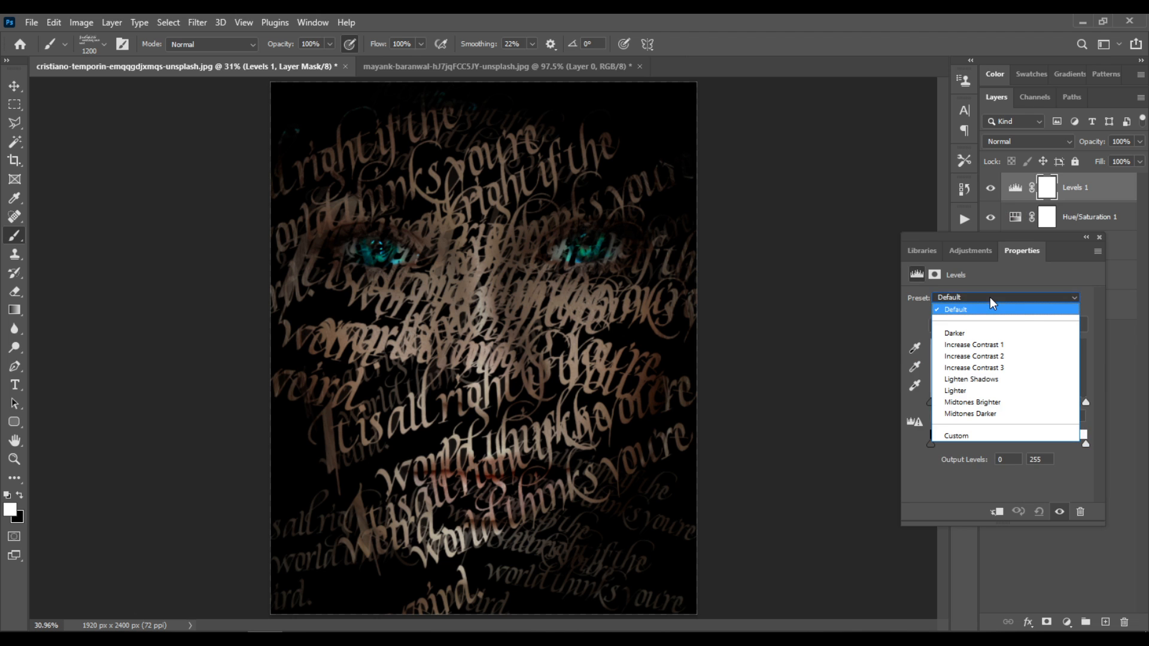
left_click(996, 356)
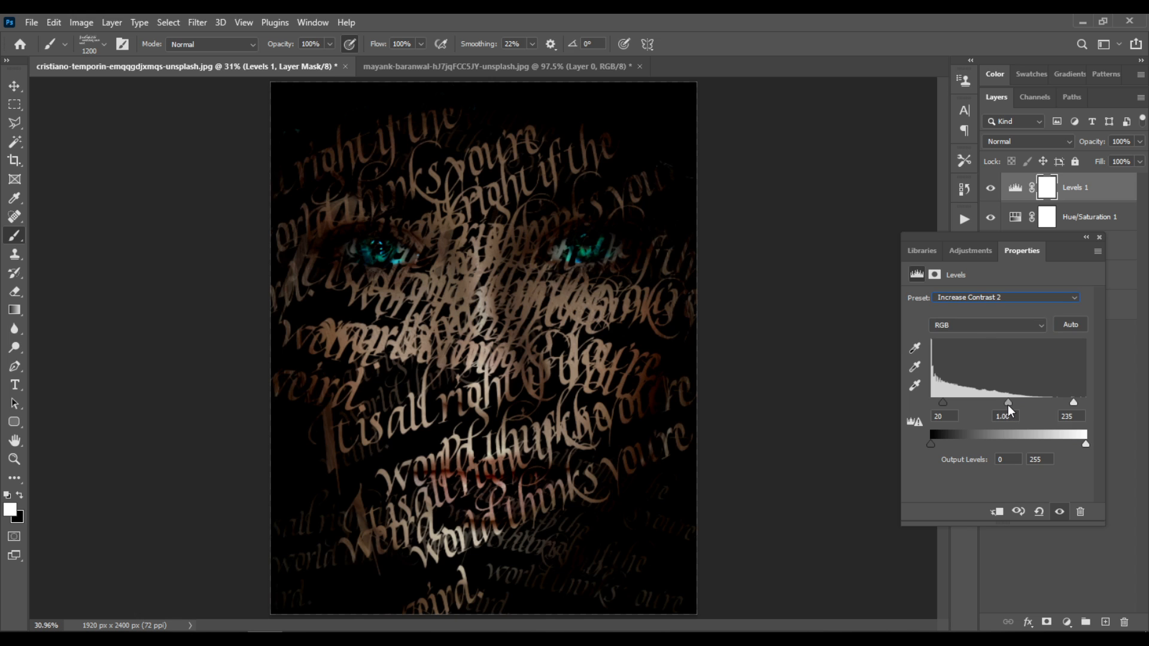
left_click_drag(1009, 410, 987, 411)
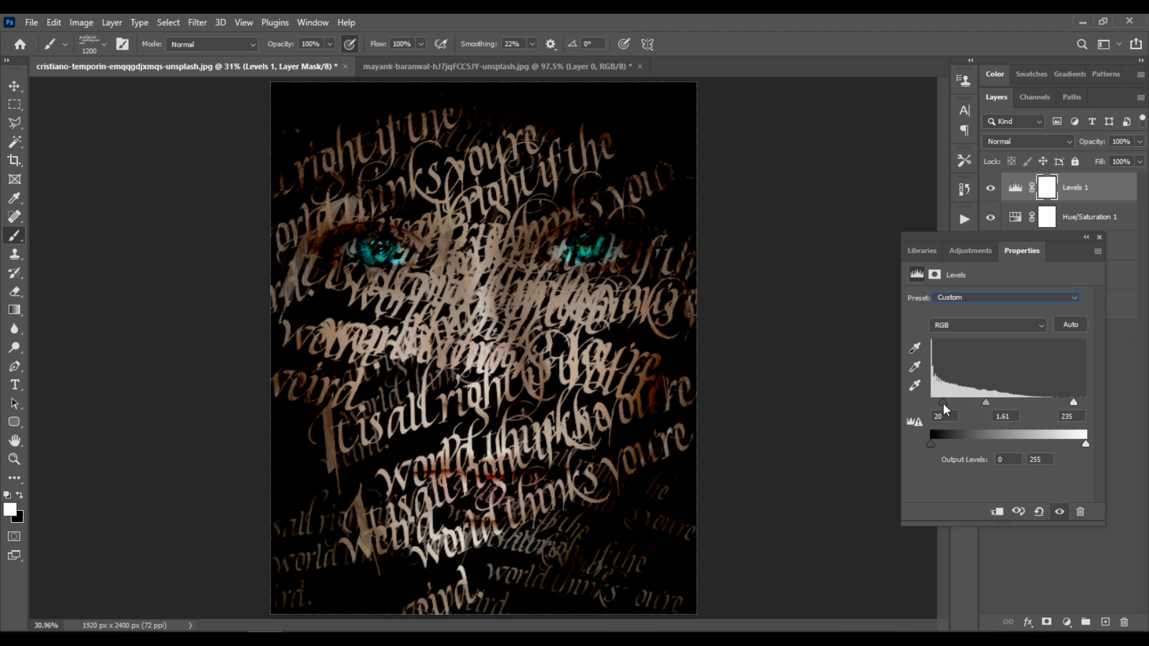
left_click_drag(943, 403, 939, 403)
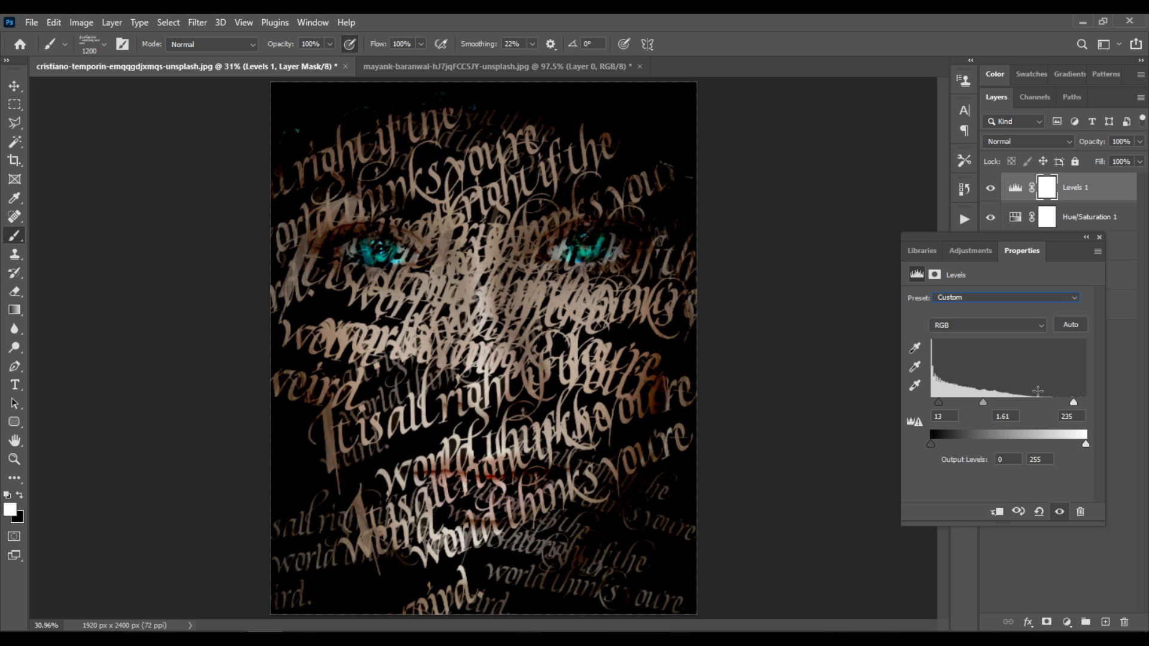
left_click(1099, 237)
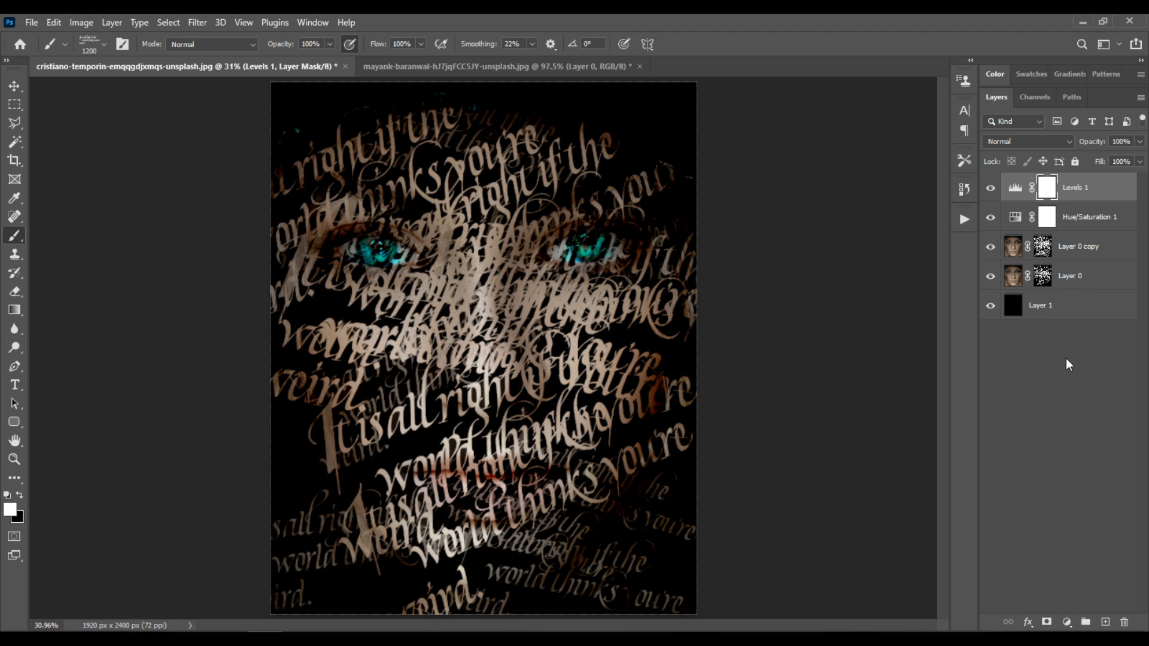